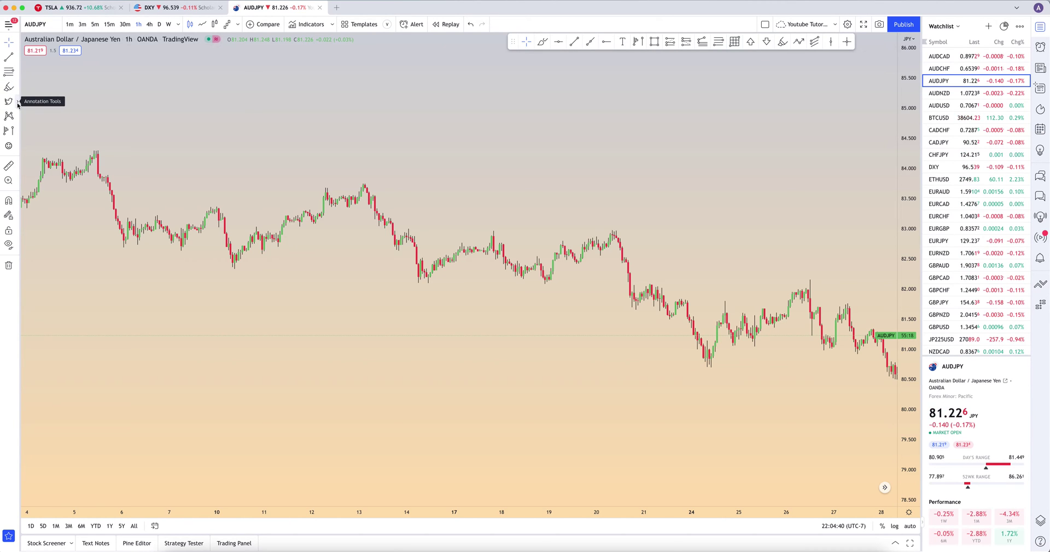
Place a text label reading "blah blah blah" above the candles at about 84.593 on 17 Jan and check its visibility settings.
left_click(17, 105)
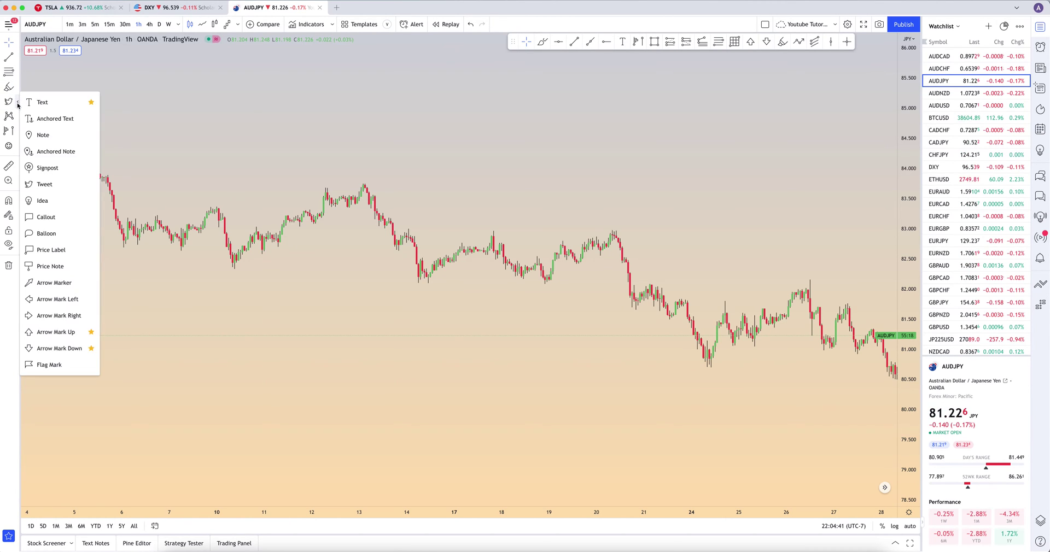
left_click(52, 102)
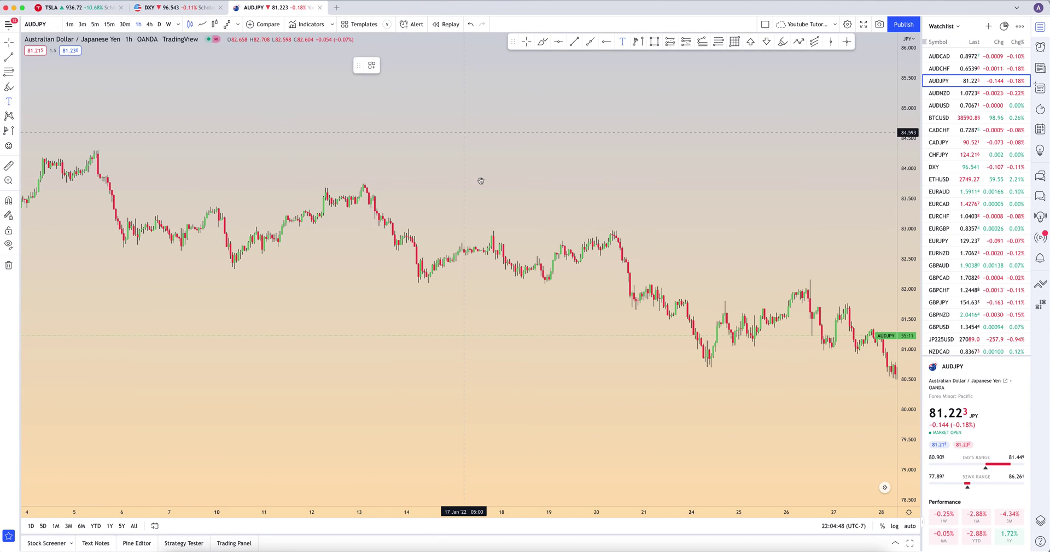
left_click(464, 133)
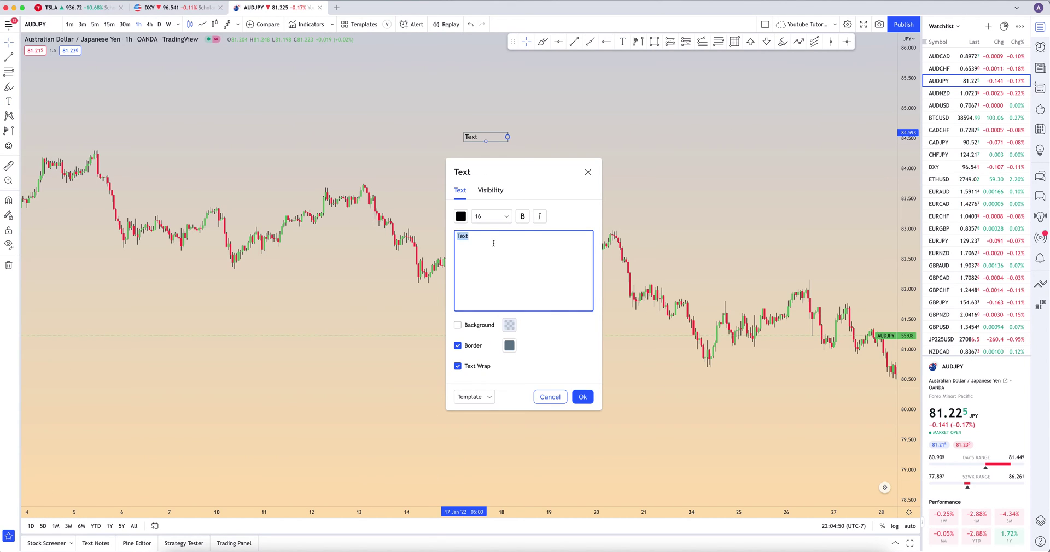
type("blah blah blah")
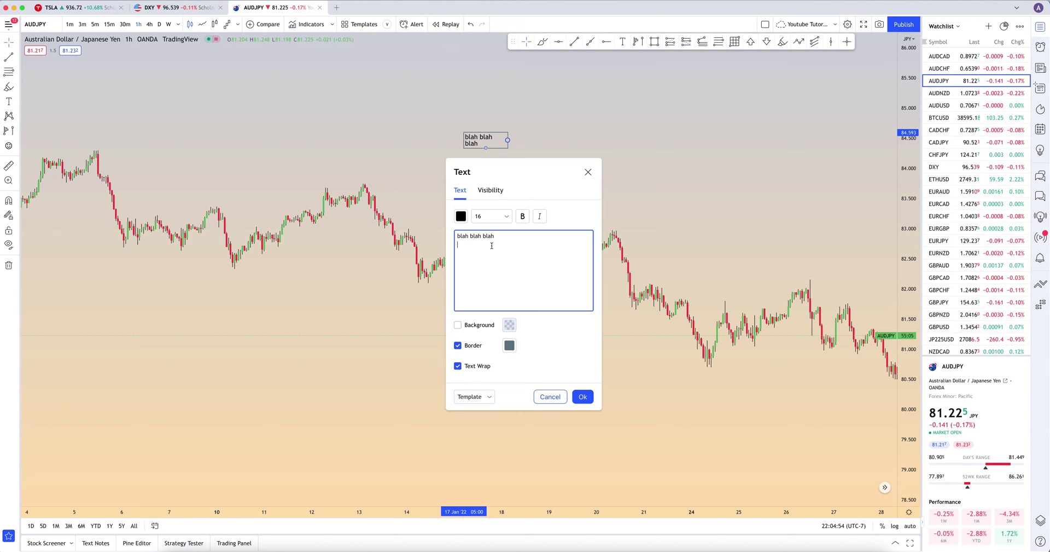
left_click(491, 191)
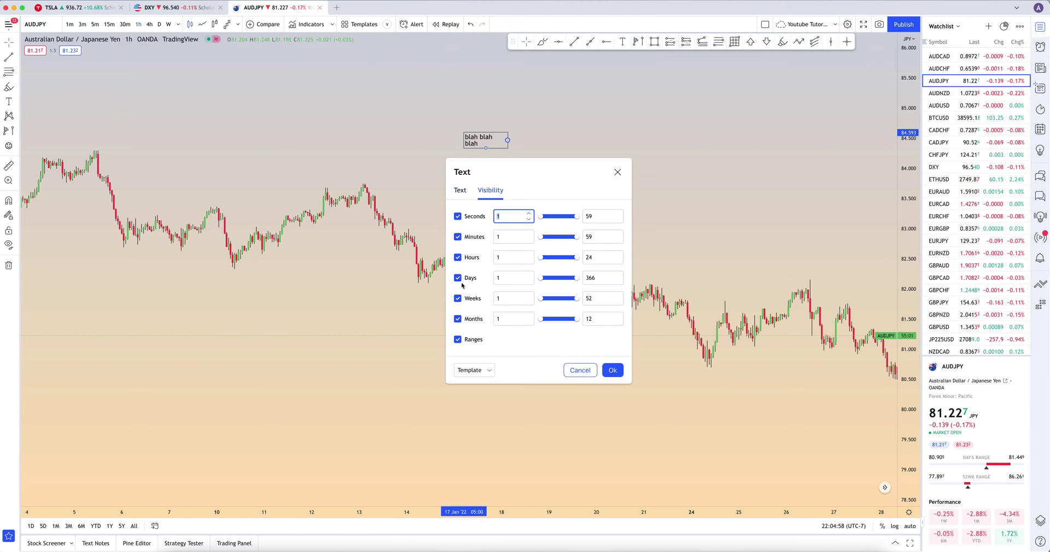
left_click(461, 191)
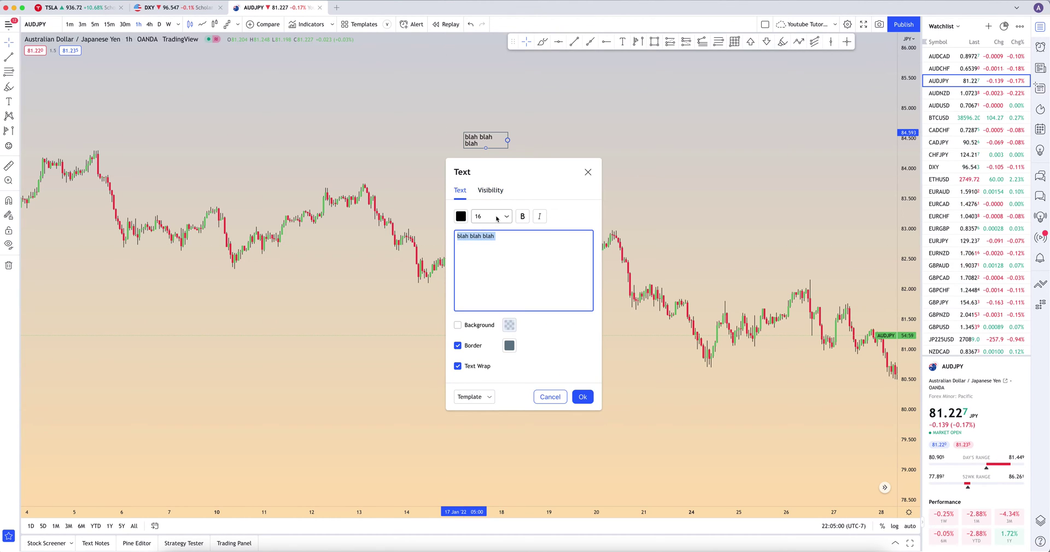
Make the label's text bold, give it a yellow background and apply the formatting.
left_click(523, 217)
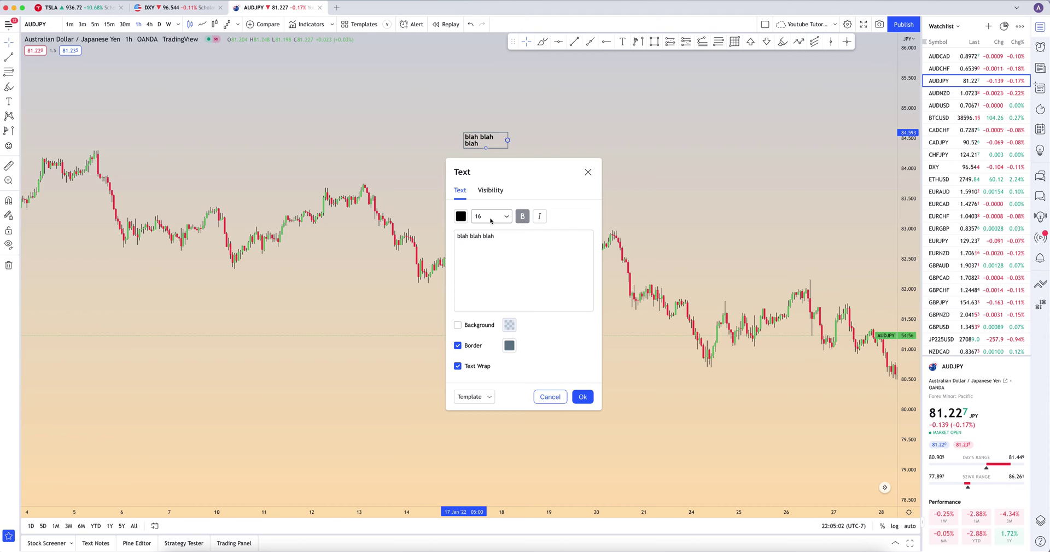
left_click(459, 326)
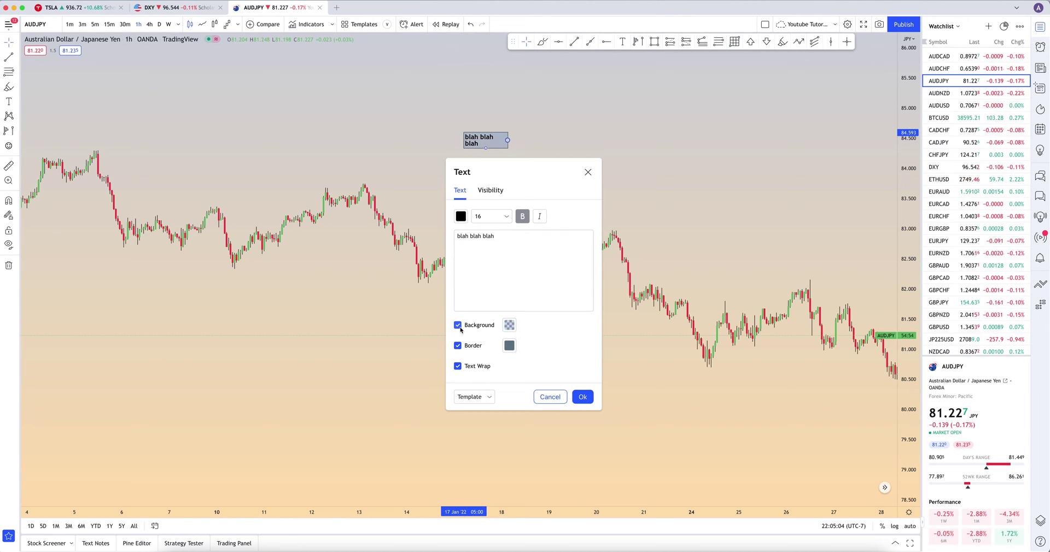
left_click(510, 325)
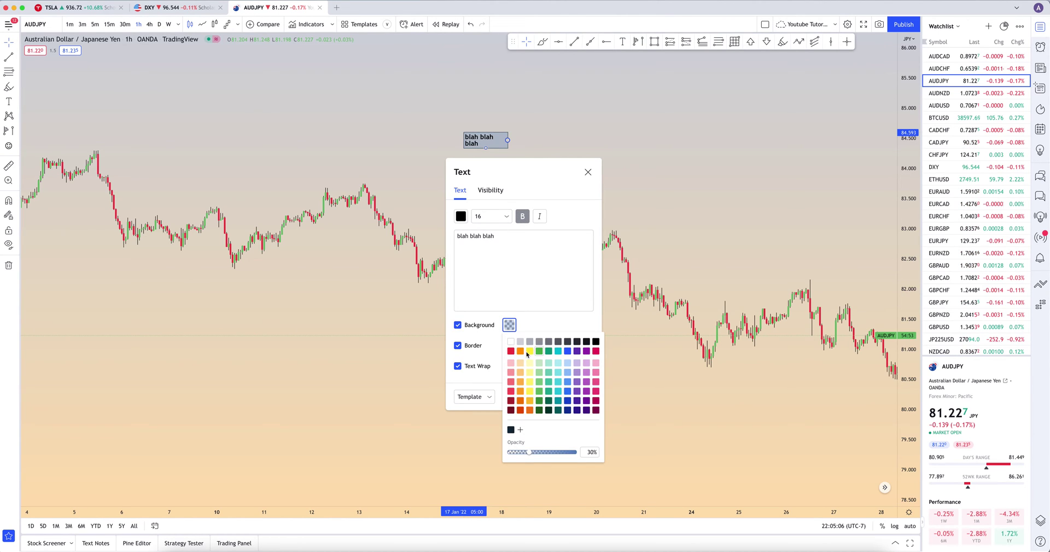
left_click(530, 351)
left_click(524, 270)
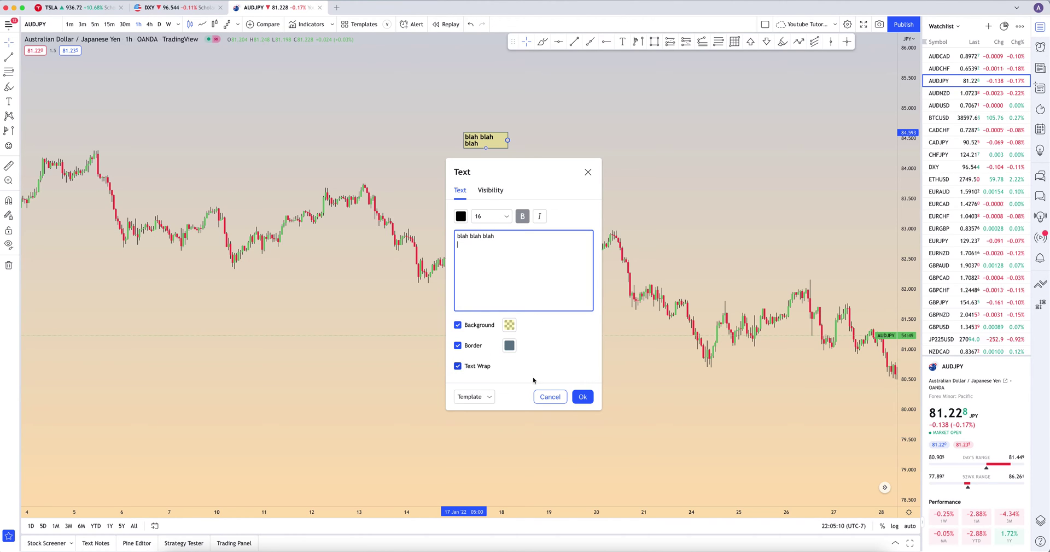
left_click(581, 398)
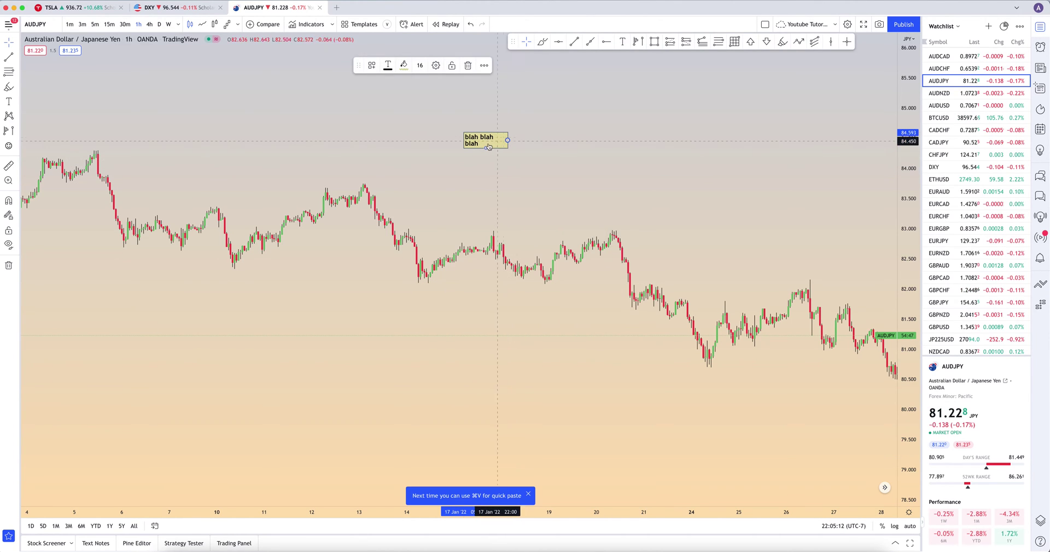
Widen the text label to fit its wording on one line and move it to about 83.5 between 19 and 20 Jan.
mouse_move(508, 140)
left_mouse_down()
mouse_move(568, 139)
mouse_move(514, 137)
left_mouse_up()
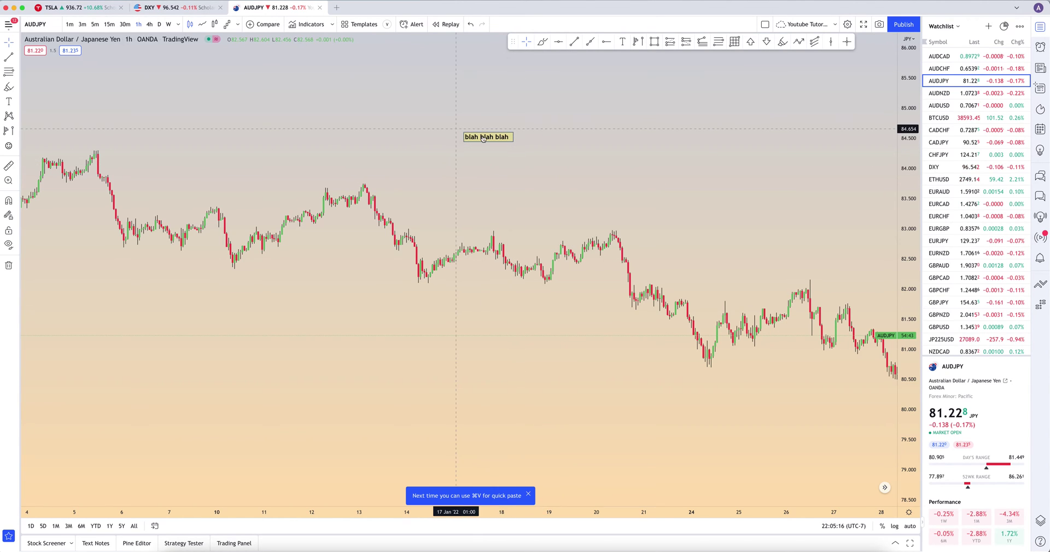
left_click(640, 231)
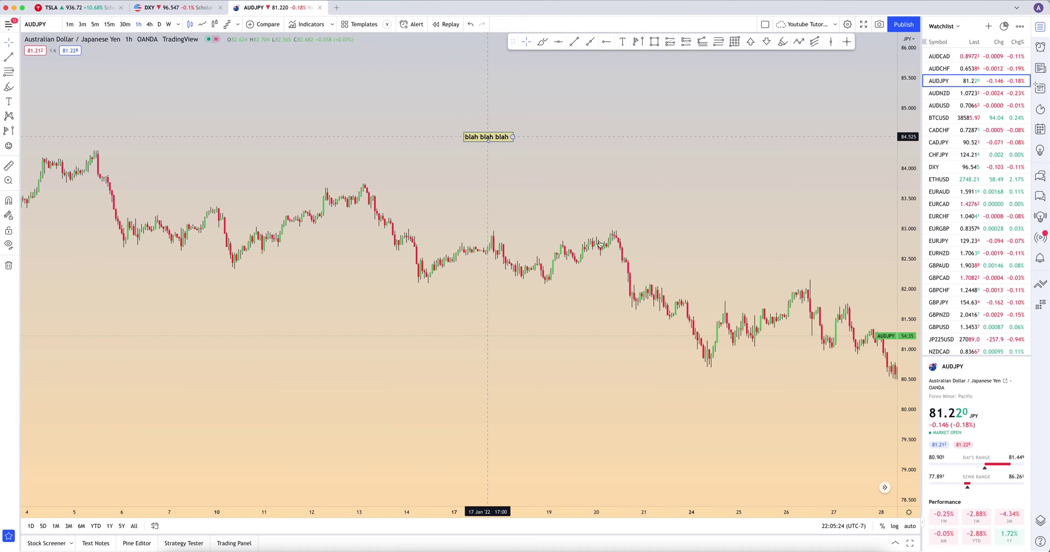
left_click_drag(488, 136, 511, 148)
left_click_drag(585, 190, 595, 198)
Create an AUDJPY alert from the chart that triggers only once on crossing 83.177.
right_click(604, 221)
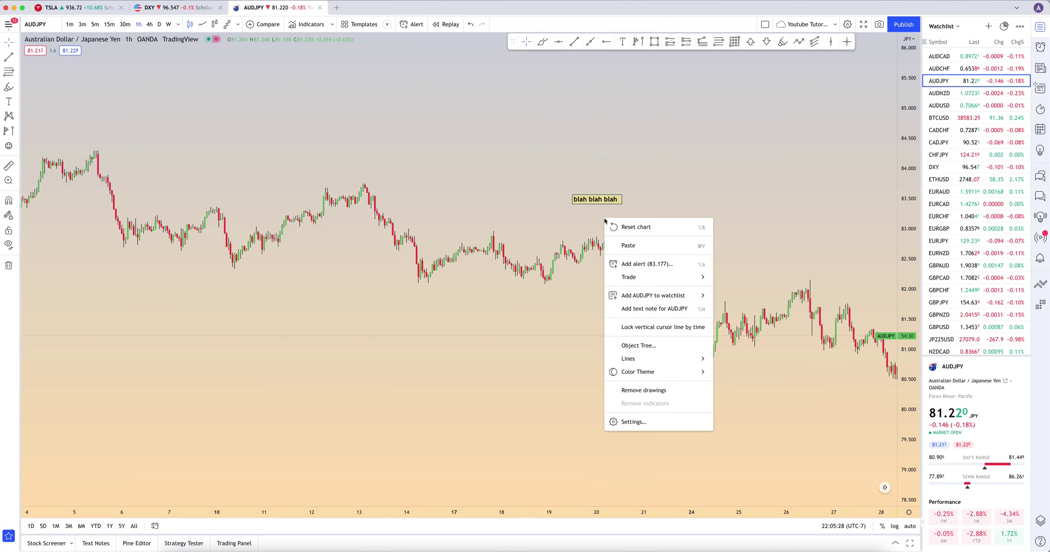
left_click(639, 265)
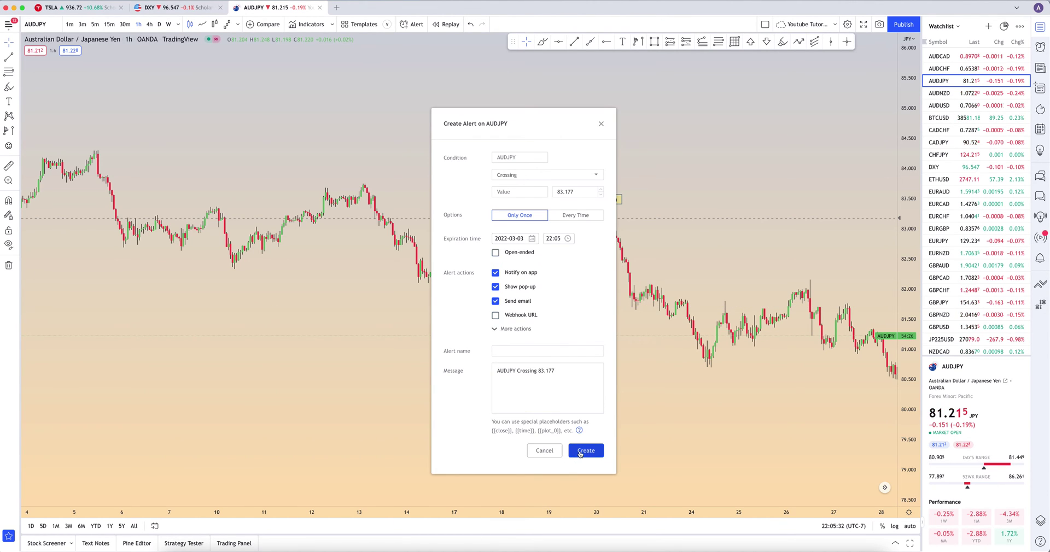
left_click(580, 451)
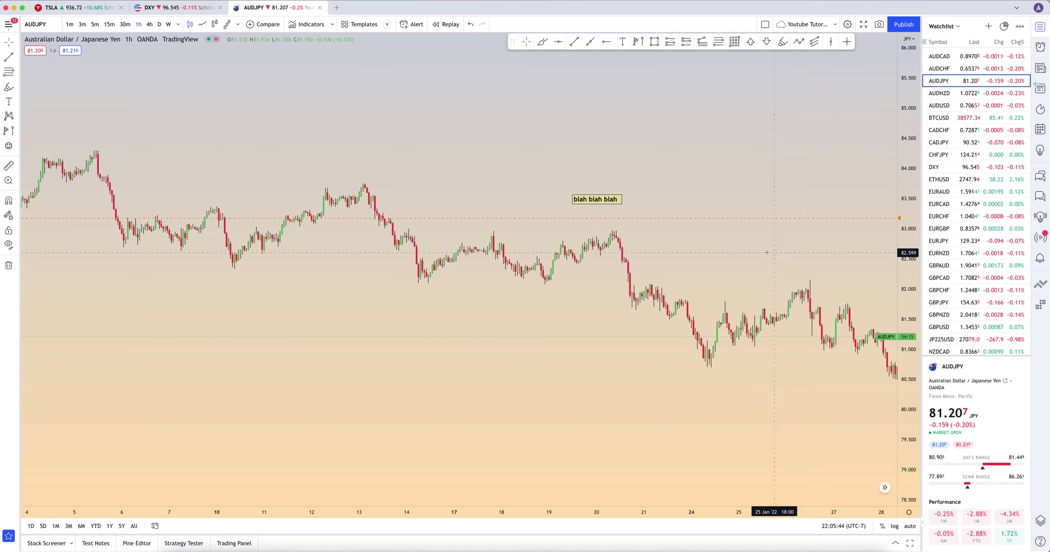
Delete the "blah blah blah" text label from the chart.
left_click(617, 204)
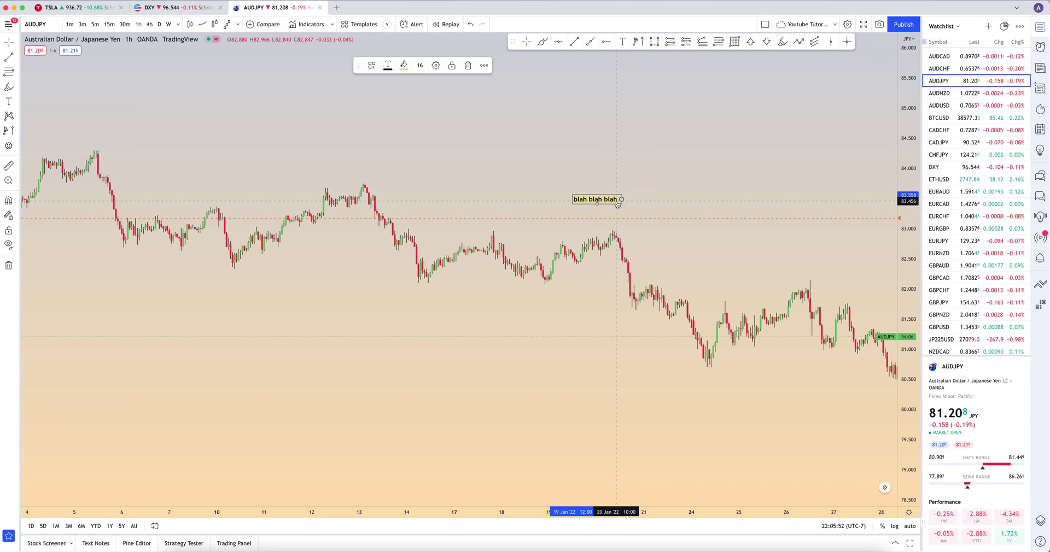
key("Delete")
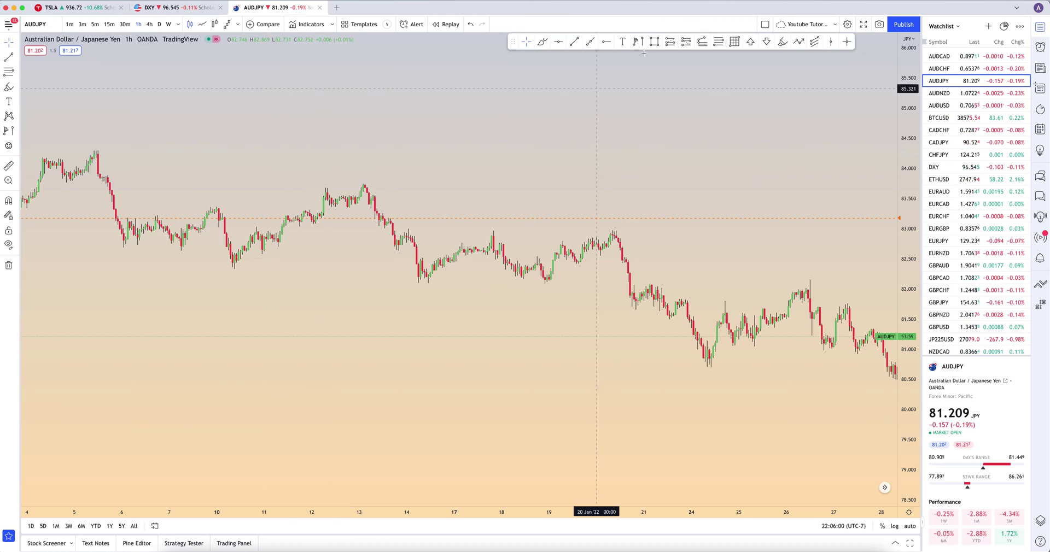
Place a new text label with its default wording at about 84.885 near 20 Jan and remove it from the chart.
left_click(591, 116)
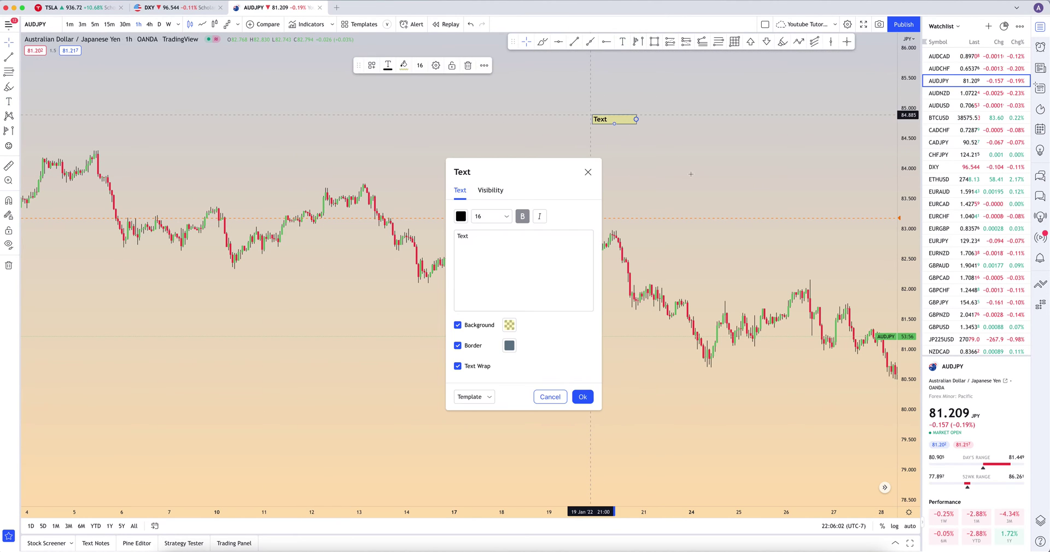
right_click(691, 174)
left_click(663, 160)
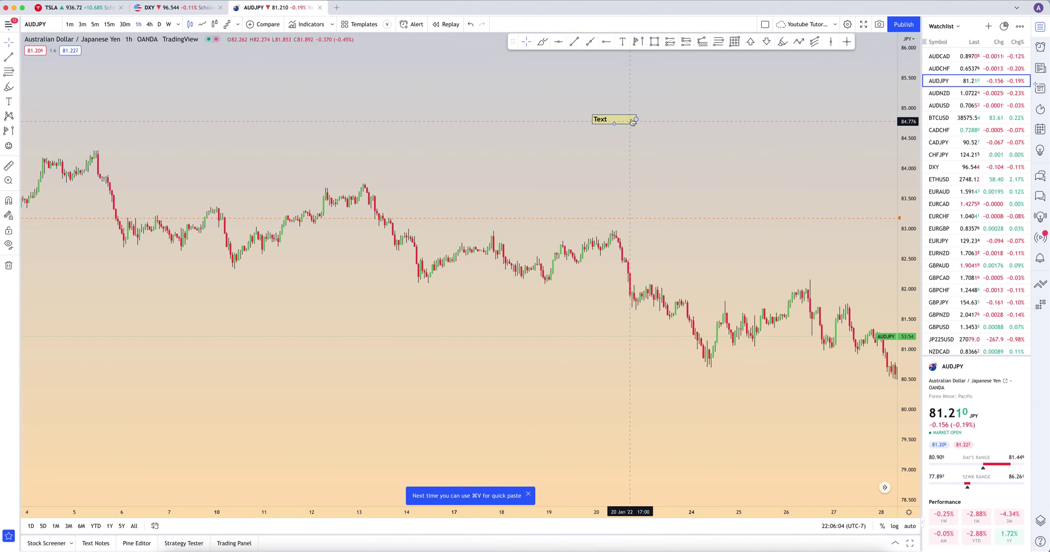
right_click(634, 119)
left_click(656, 232)
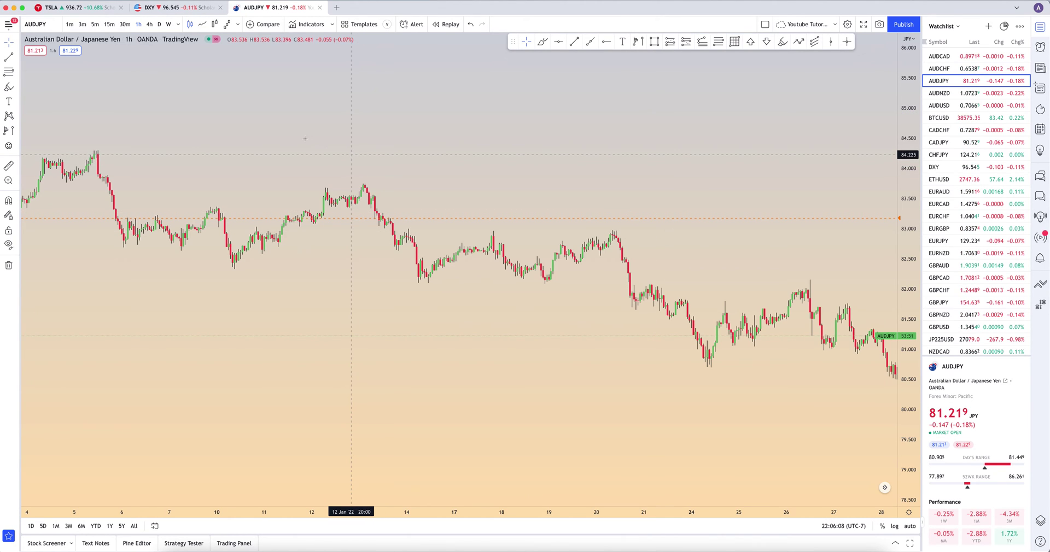
Add a signpost reading "Going Up" and move it above the 26 Jan high at about 83.27.
left_click(17, 103)
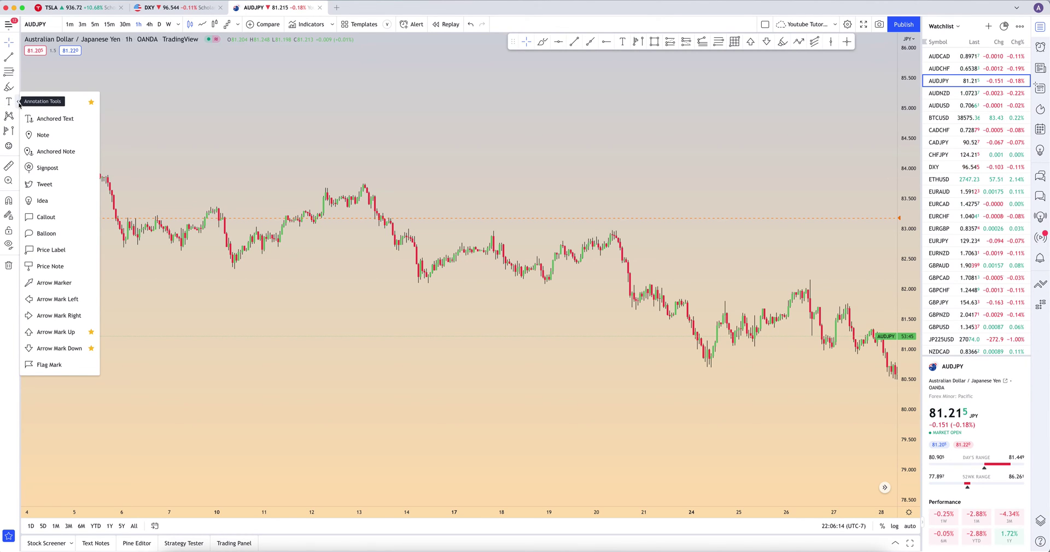
left_click(57, 167)
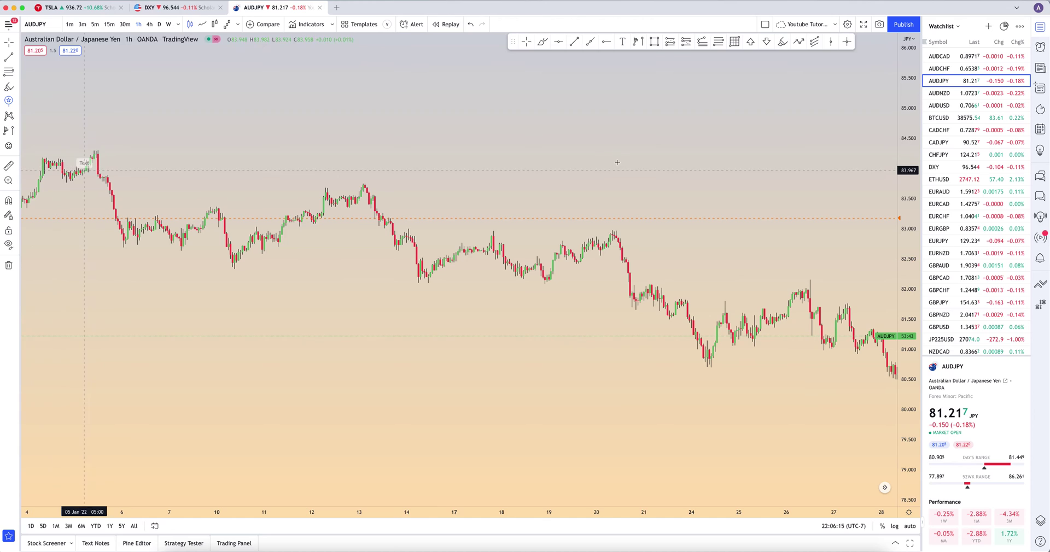
left_click(556, 197)
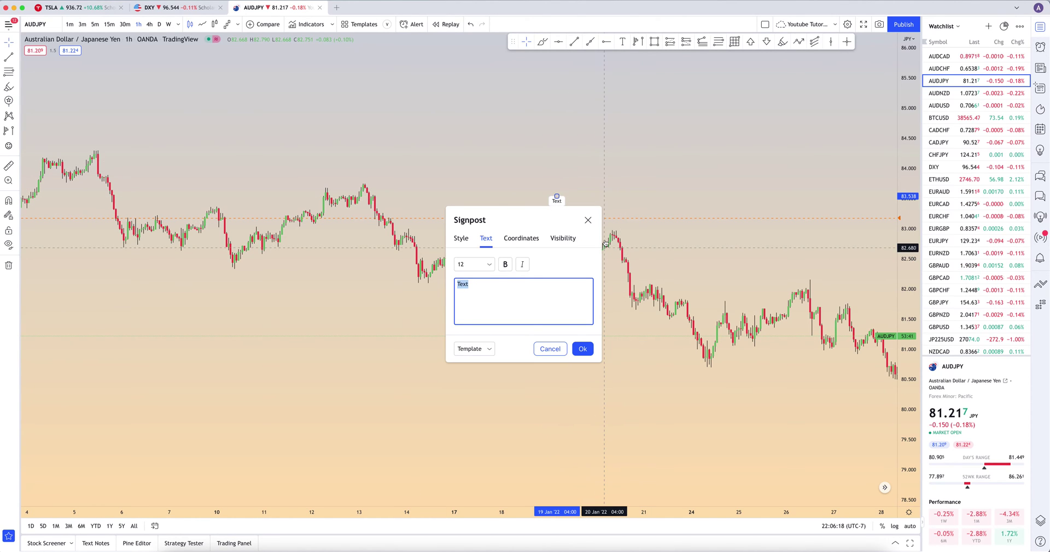
type("Going Up")
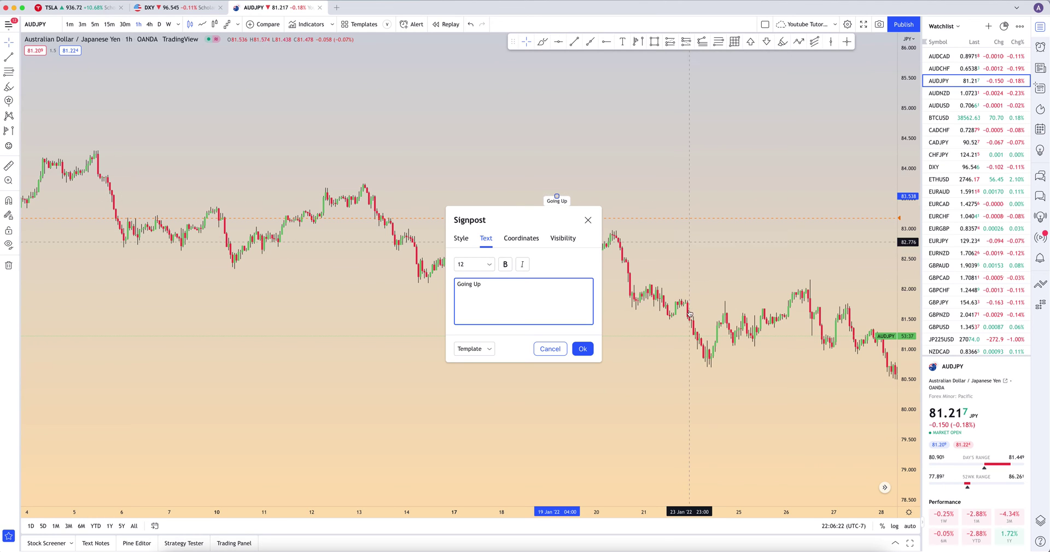
left_click(582, 349)
left_click_drag(570, 201, 815, 218)
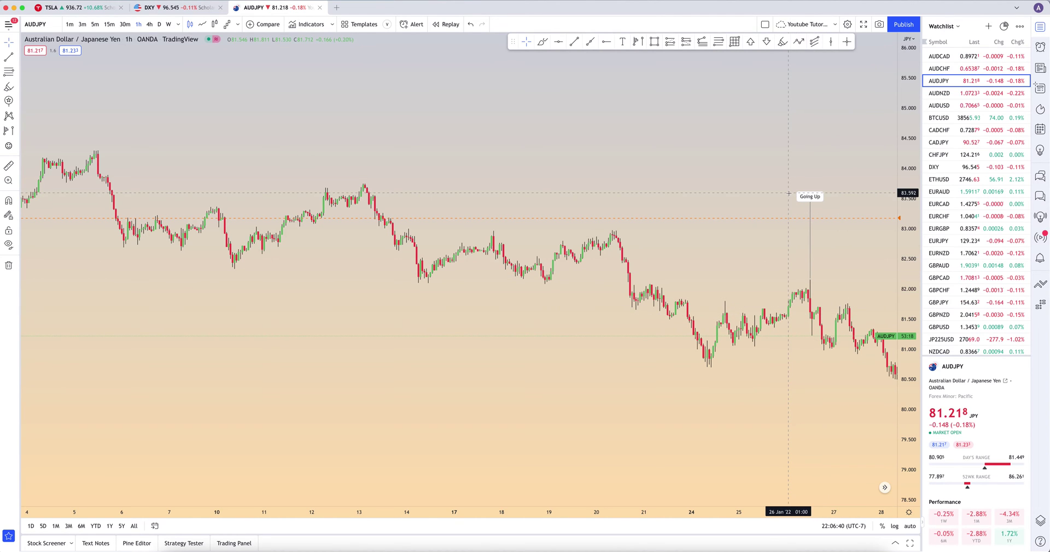
Change the signpost's text to "possible continuation of trend" and nudge the signpost slightly upward to about 83.293.
left_click(807, 200)
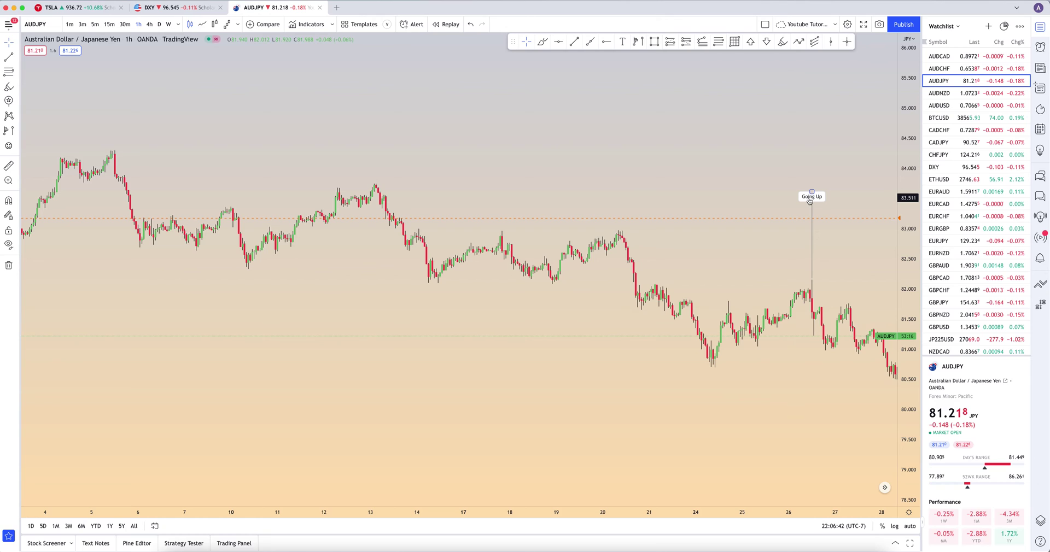
left_click(811, 201)
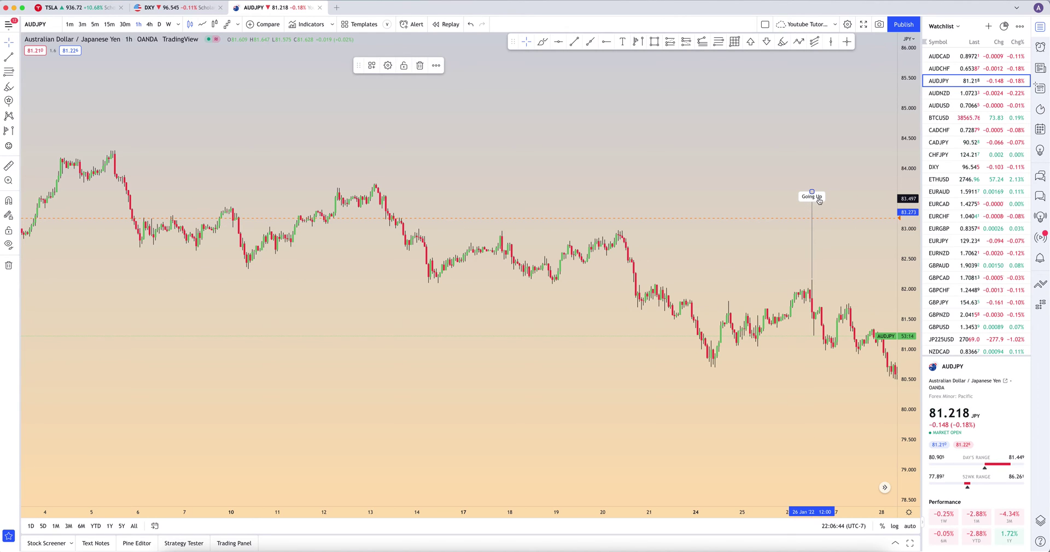
right_click(819, 201)
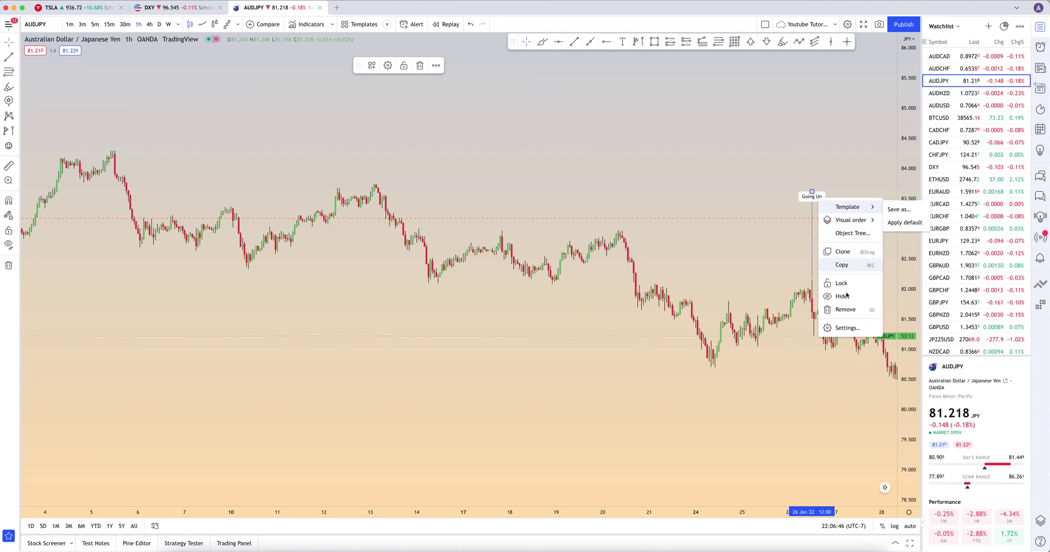
key("Escape")
double_click(808, 201)
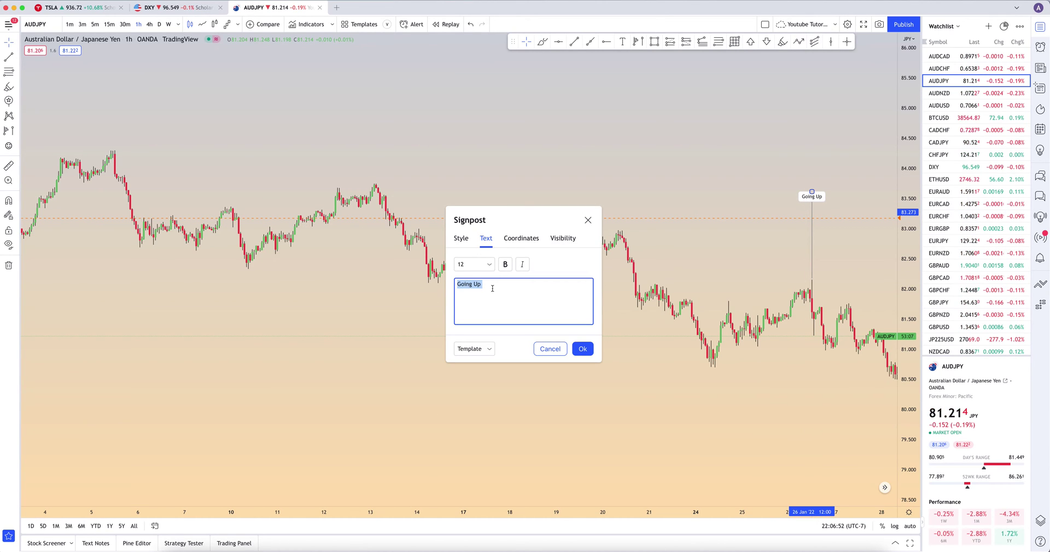
type("possible cont")
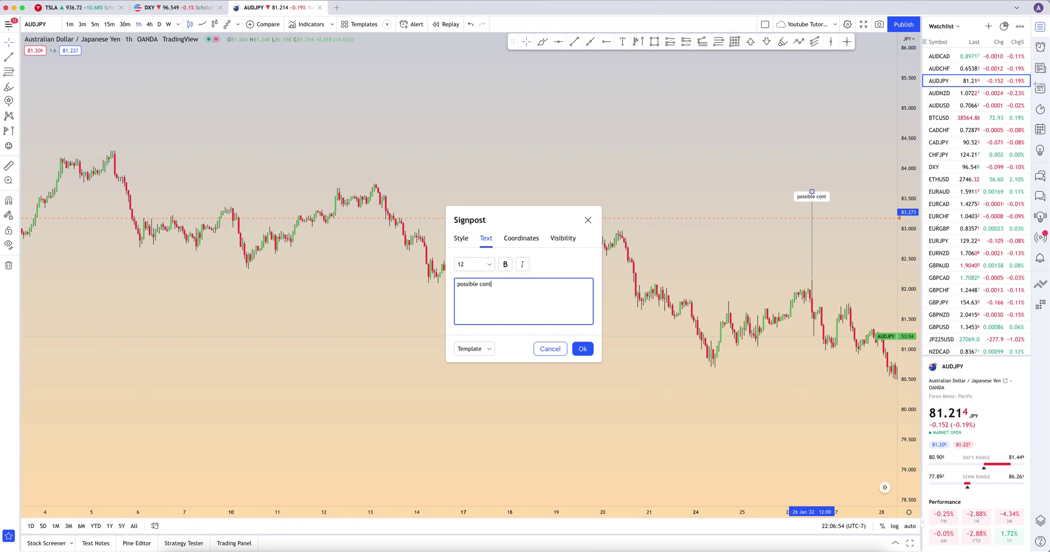
type("inuation of trend")
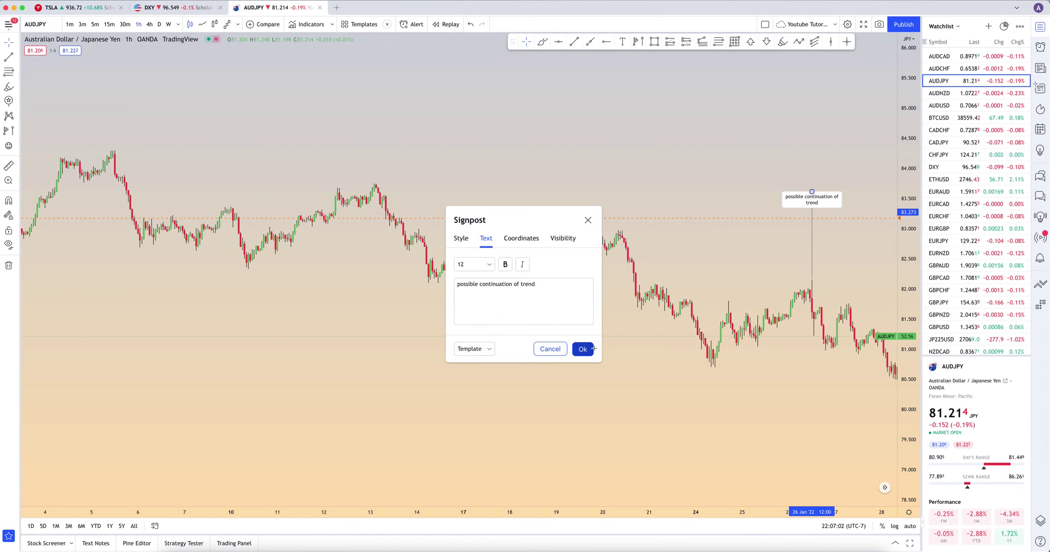
left_click(582, 349)
mouse_move(801, 207)
left_mouse_down()
mouse_move(785, 204)
mouse_move(802, 203)
left_mouse_up()
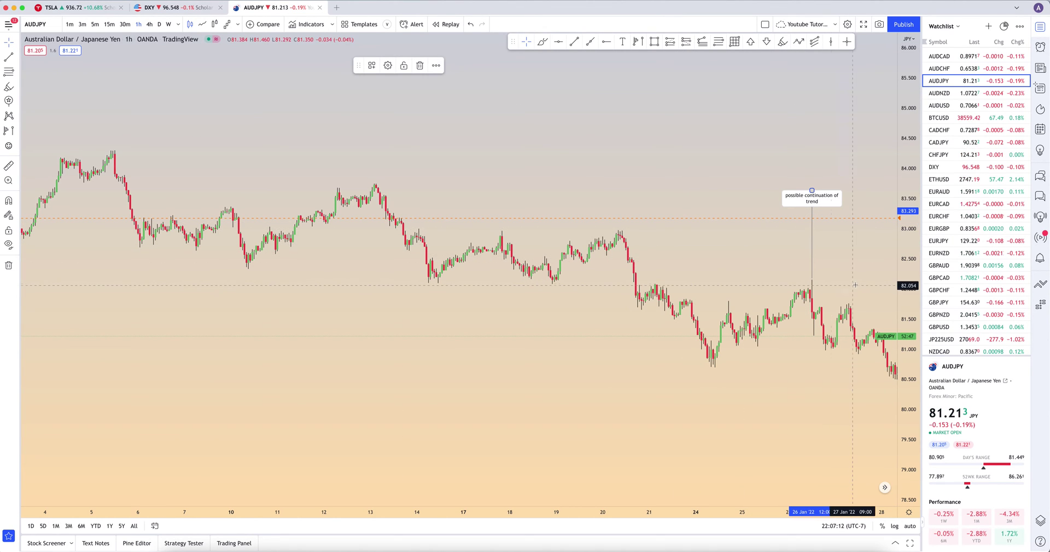
Extend the signpost's text with a period after "trend" and a second line reading "Potential Entry.".
scroll(804, 265, "right", 5)
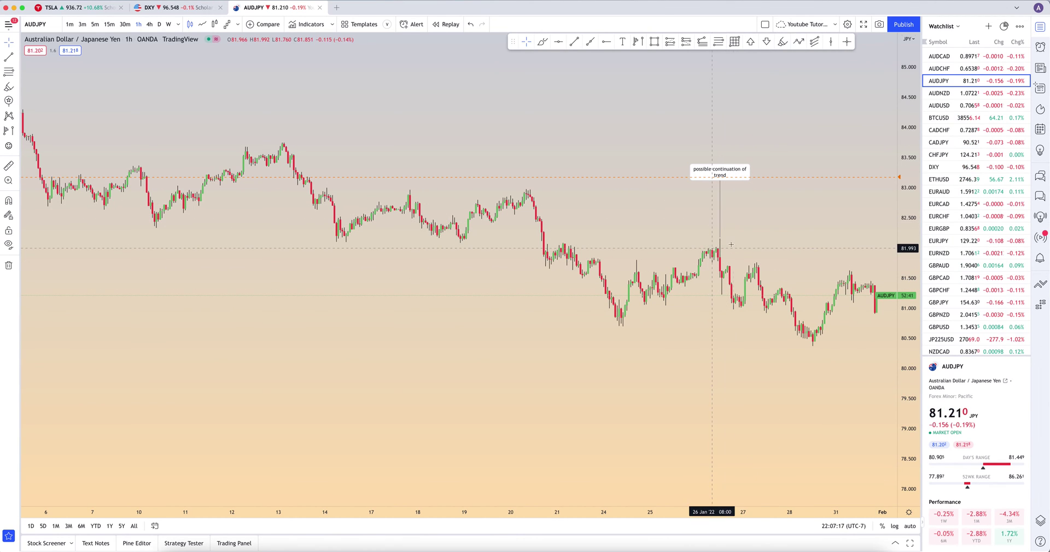
double_click(720, 171)
left_click(546, 282)
type(".")
key("Return")
type("Potential Entry.")
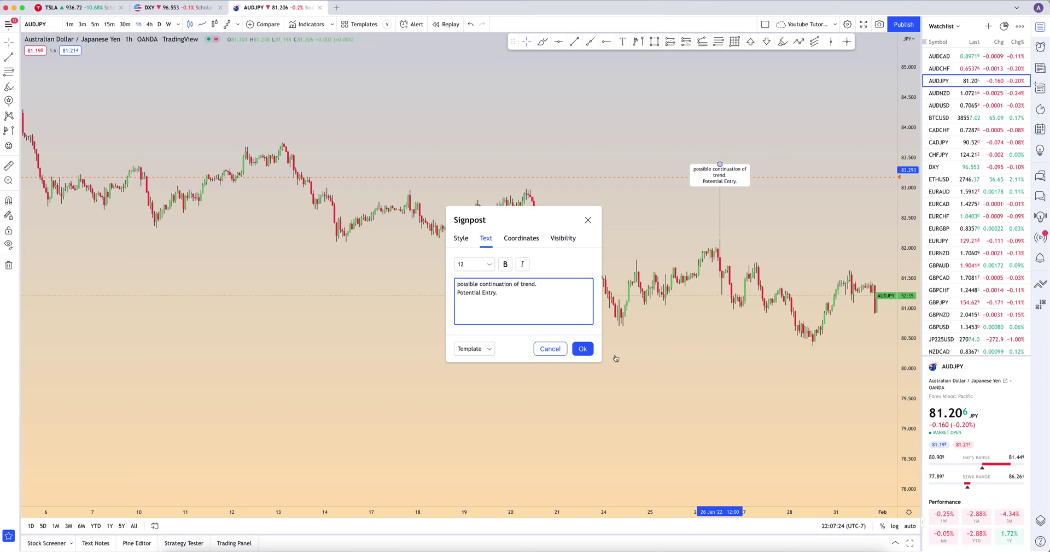
left_click(583, 349)
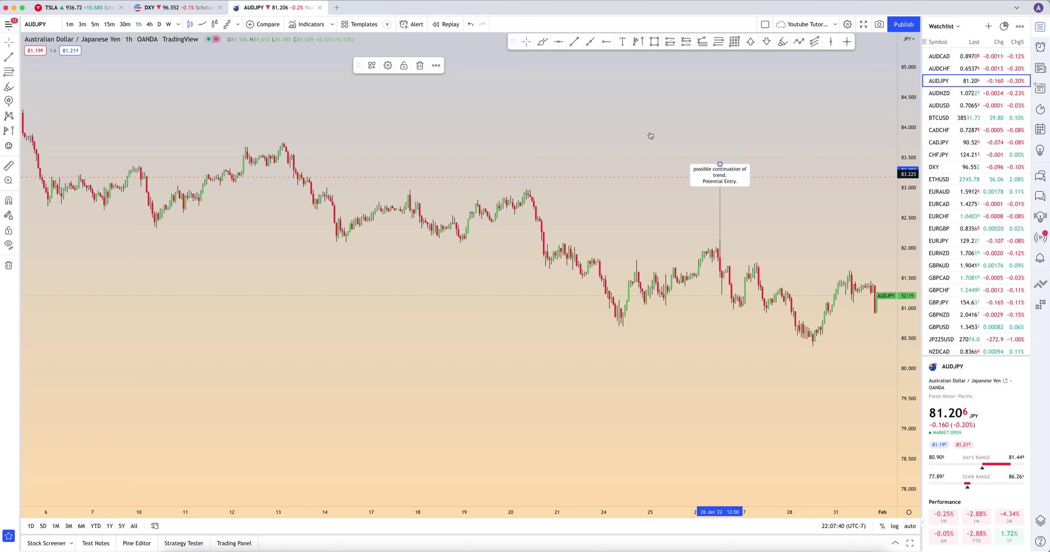
Move the signpost beneath the price candles on 20 Jan and delete it from the chart.
left_click_drag(567, 174, 531, 385)
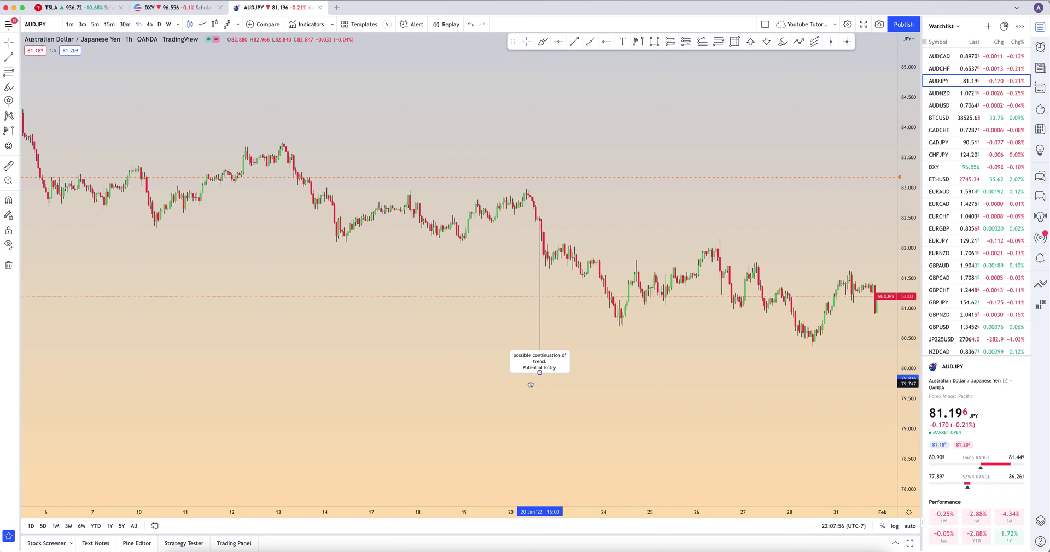
key("Delete")
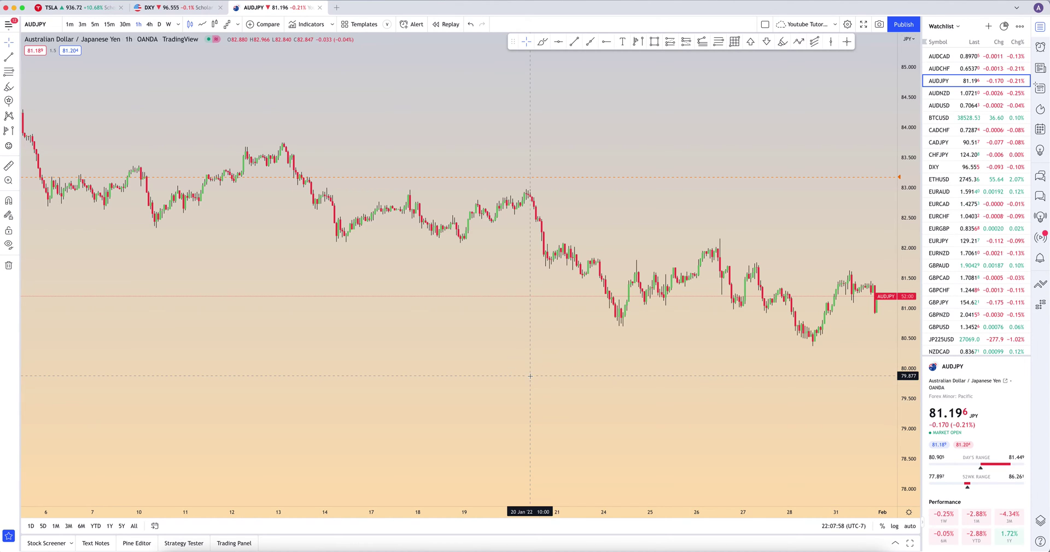
Add a price note anchored at about 83.44 on 18 Jan with its label placed on 24 Jan.
left_click(17, 101)
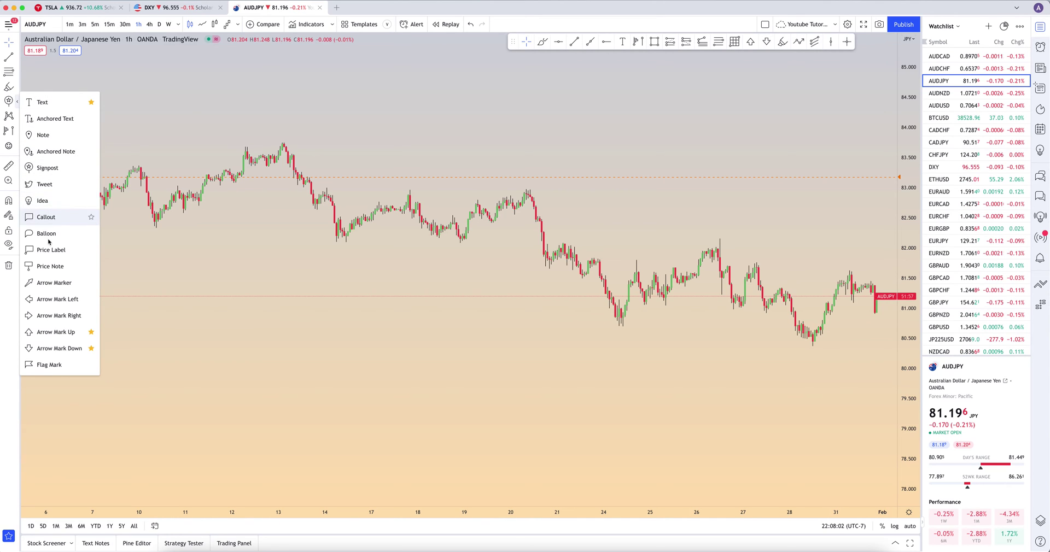
left_click(50, 266)
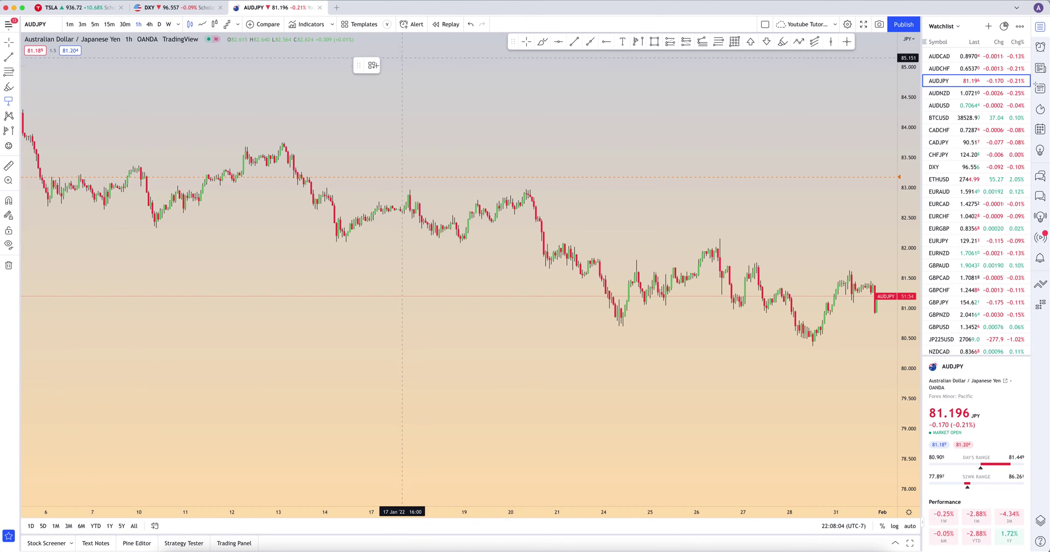
left_click(449, 160)
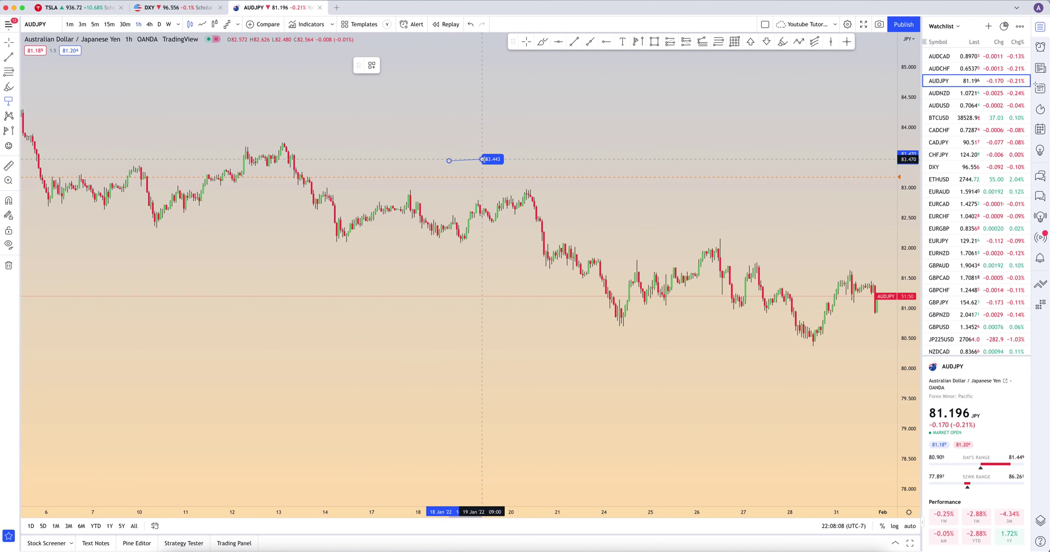
left_click(647, 162)
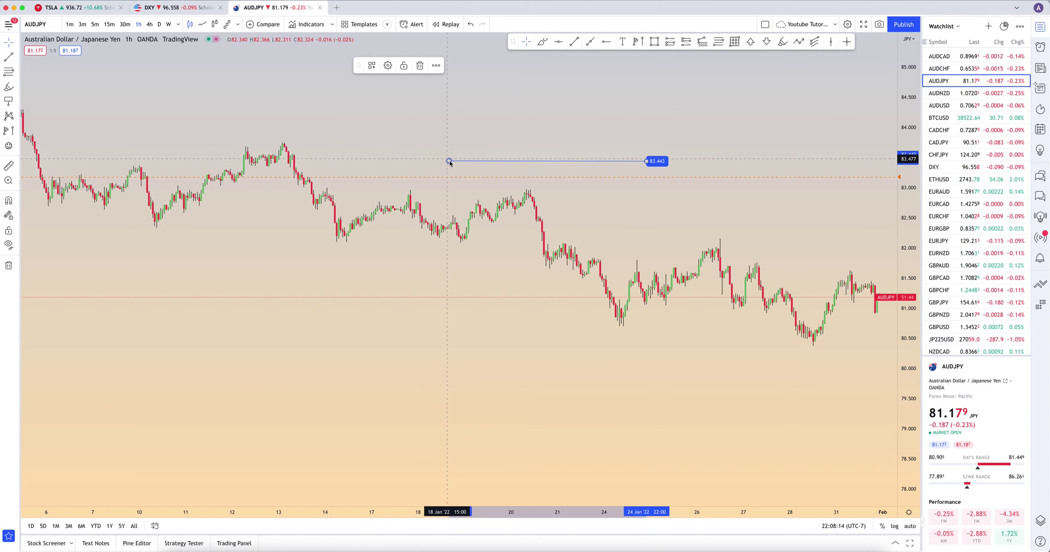
Move the price note's anchor to about 84.42 on 17 Jan and, with snapping to the candles, to 82.816 on 20 Jan.
mouse_move(449, 161)
left_mouse_down()
mouse_move(317, 166)
mouse_move(350, 215)
mouse_move(375, 226)
mouse_move(379, 195)
mouse_move(328, 170)
mouse_move(279, 122)
mouse_move(356, 154)
mouse_move(335, 97)
mouse_move(440, 120)
mouse_move(388, 221)
mouse_move(314, 260)
mouse_move(368, 288)
mouse_move(398, 289)
mouse_move(410, 136)
mouse_move(374, 103)
left_mouse_up()
key("super")
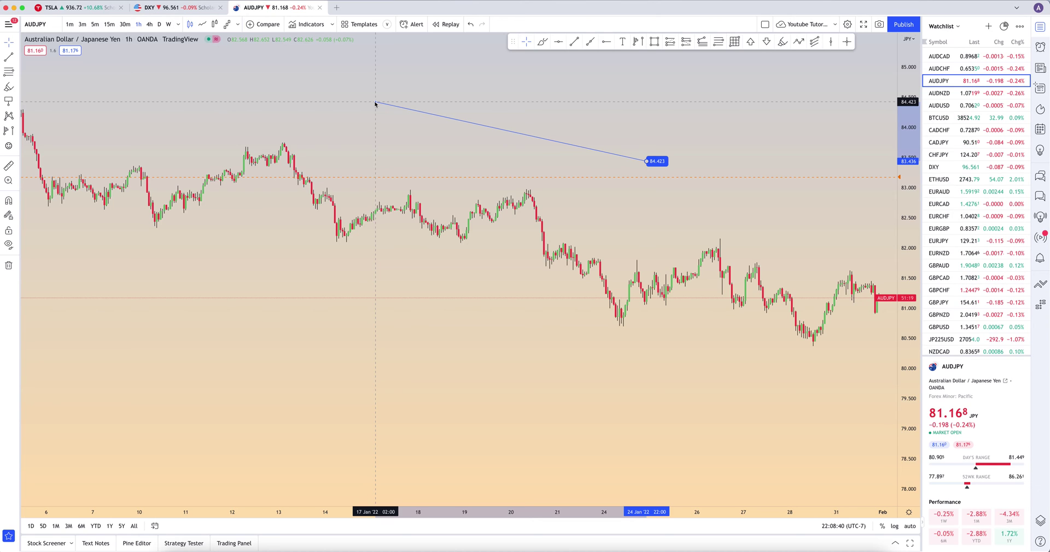
key("super")
left_click_drag(376, 104, 514, 112)
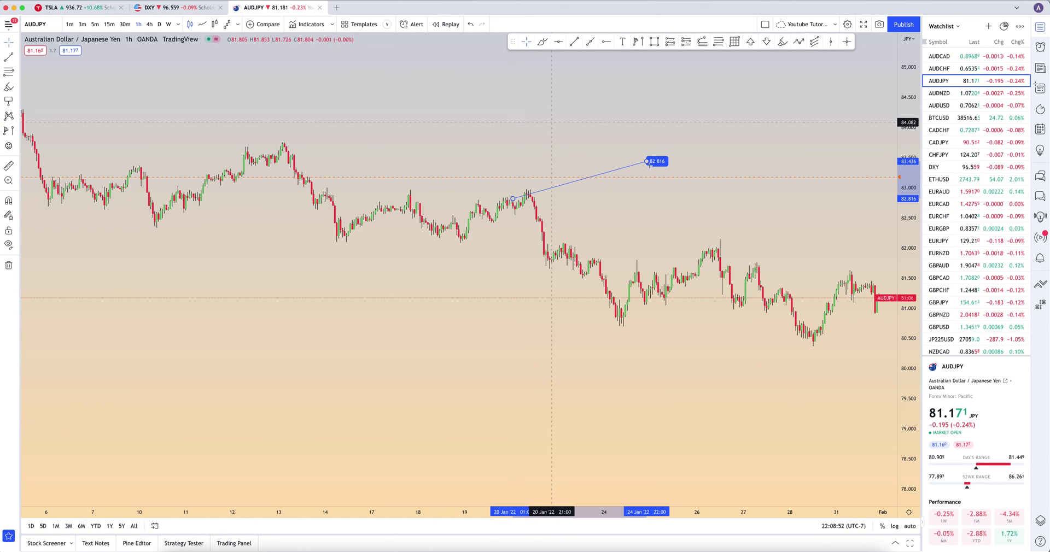
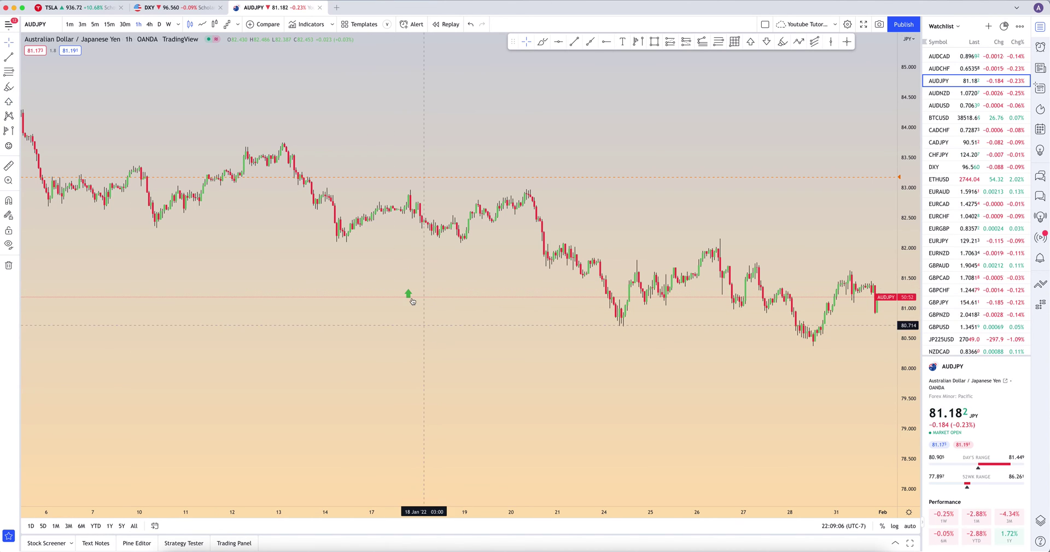
Move the up arrow mark beneath the 14 Jan low and add another up arrow at about 81.20 on 19 Jan.
left_click_drag(337, 268, 339, 270)
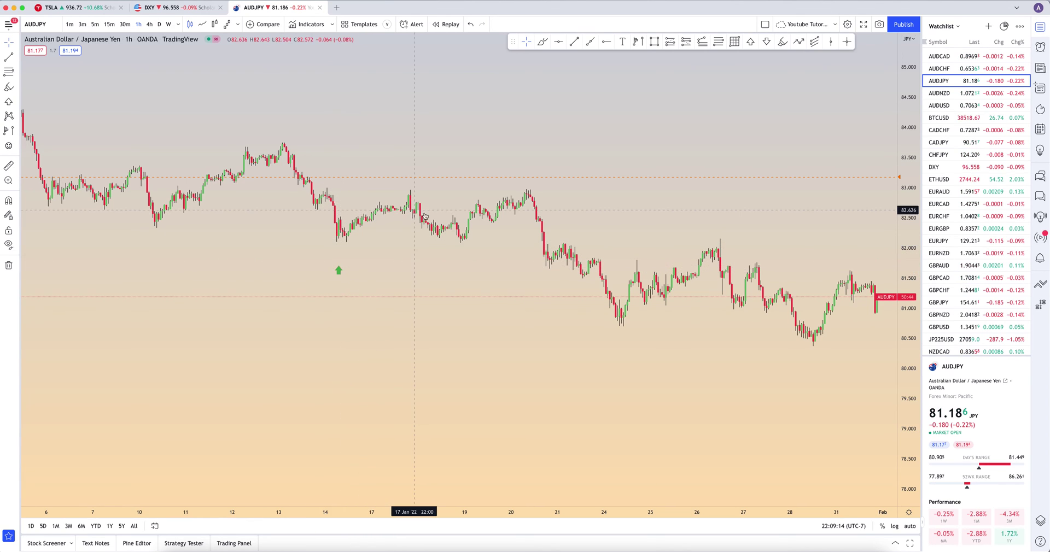
left_click(339, 271)
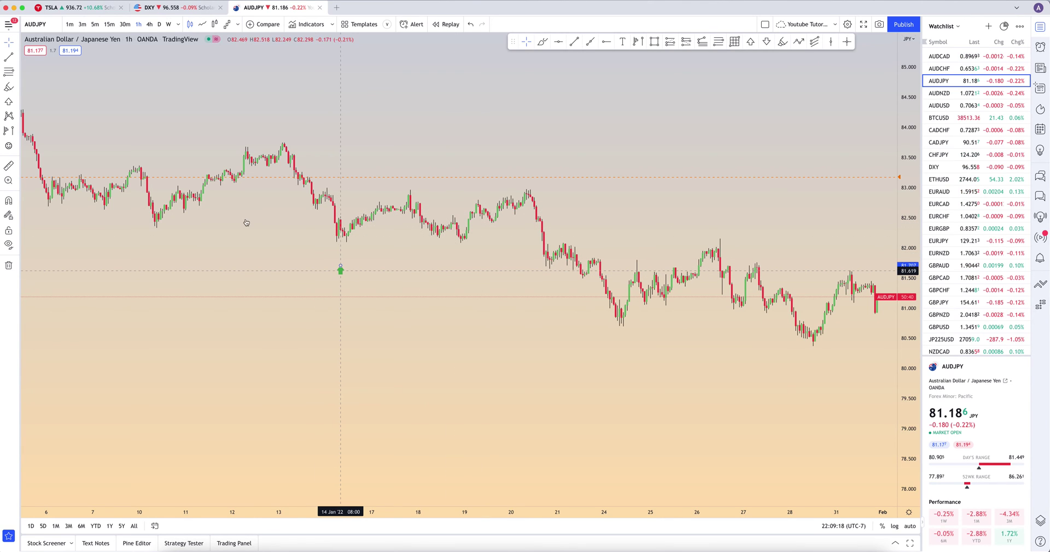
left_click(12, 105)
left_click(493, 298)
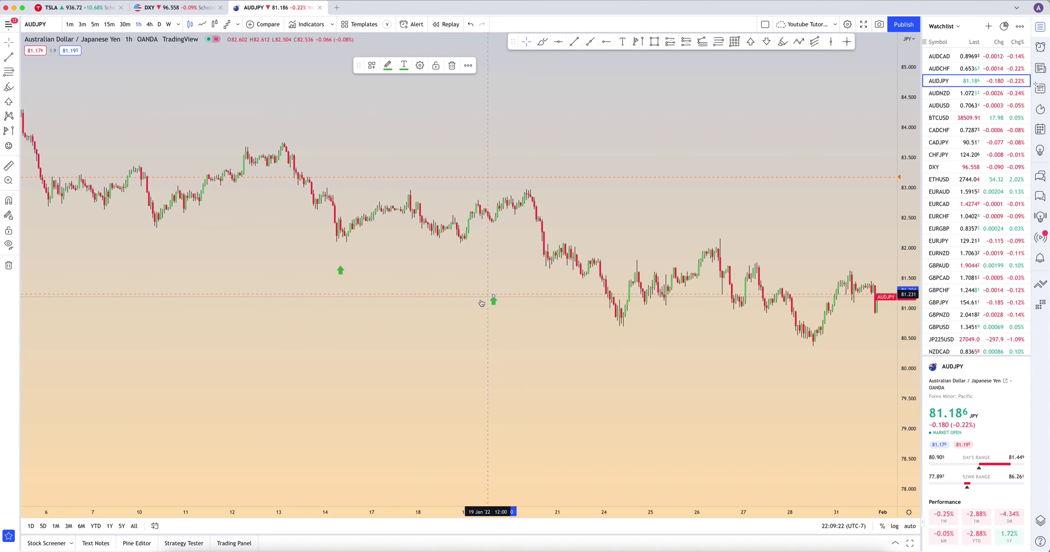
Duplicate the 14 Jan up arrow and place the copy at about 81.71 on 17 Jan.
left_click(340, 271)
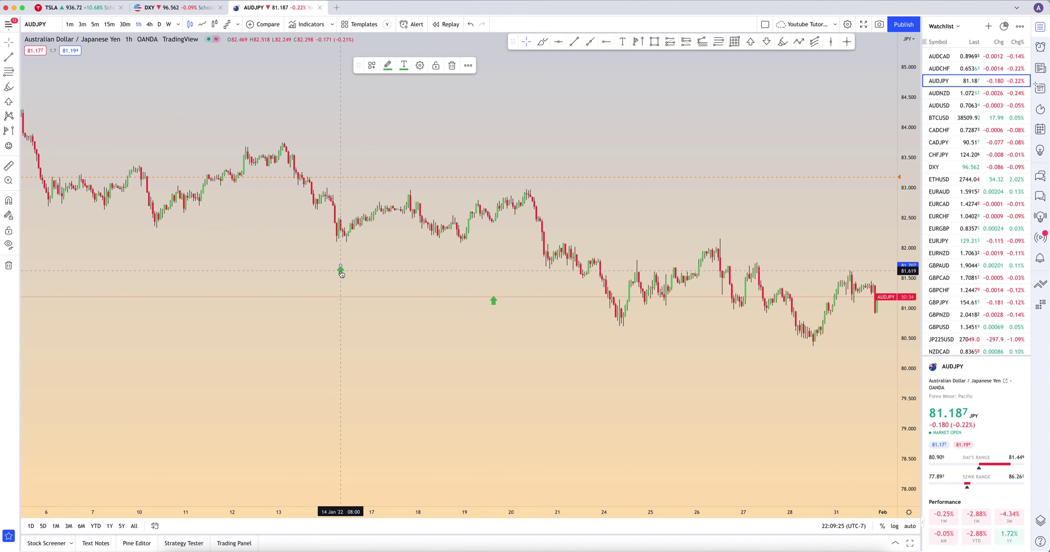
left_click_drag(341, 274, 375, 268)
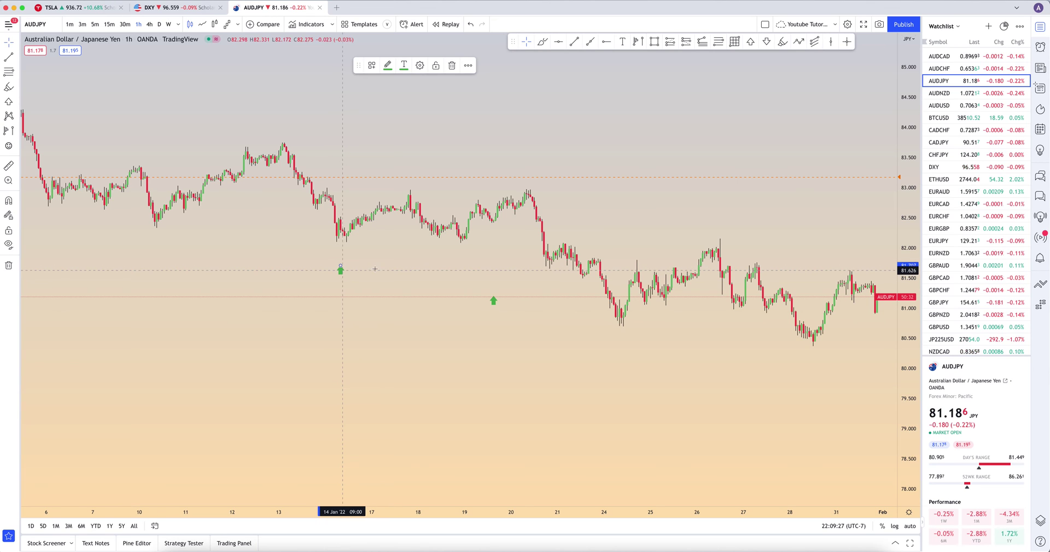
left_click(341, 274)
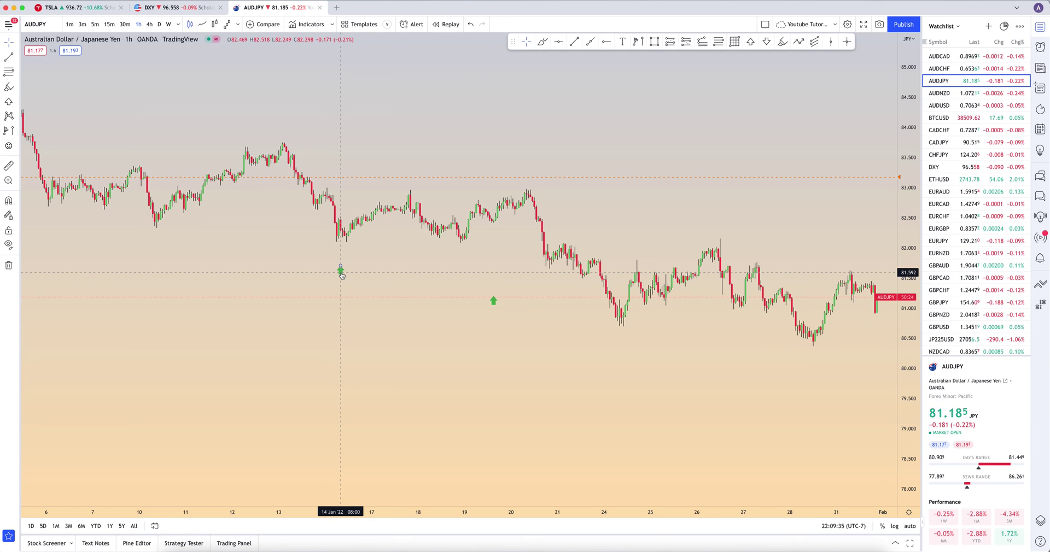
left_click(395, 275)
left_click_drag(395, 276, 398, 274)
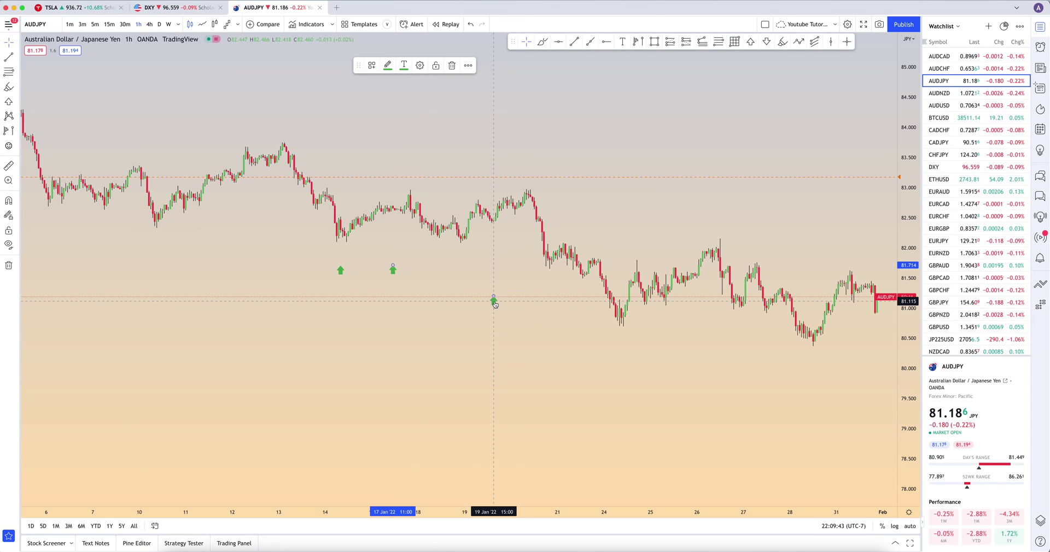
Select the 17 Jan and 19 Jan up arrows together and copy the pair to 24 Jan and 26 Jan.
left_click(522, 312)
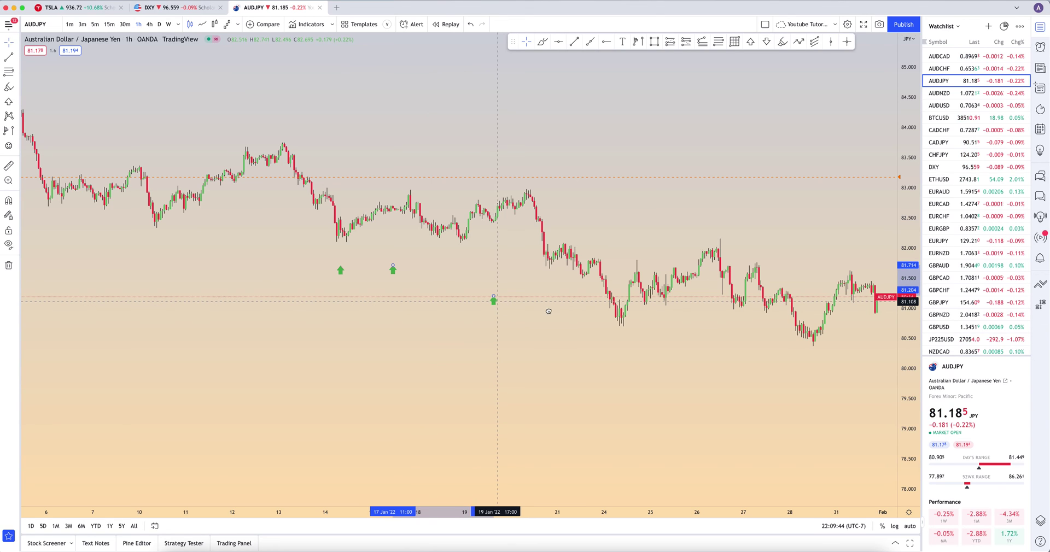
left_click(622, 343)
left_click_drag(618, 354, 732, 369)
left_click(543, 379)
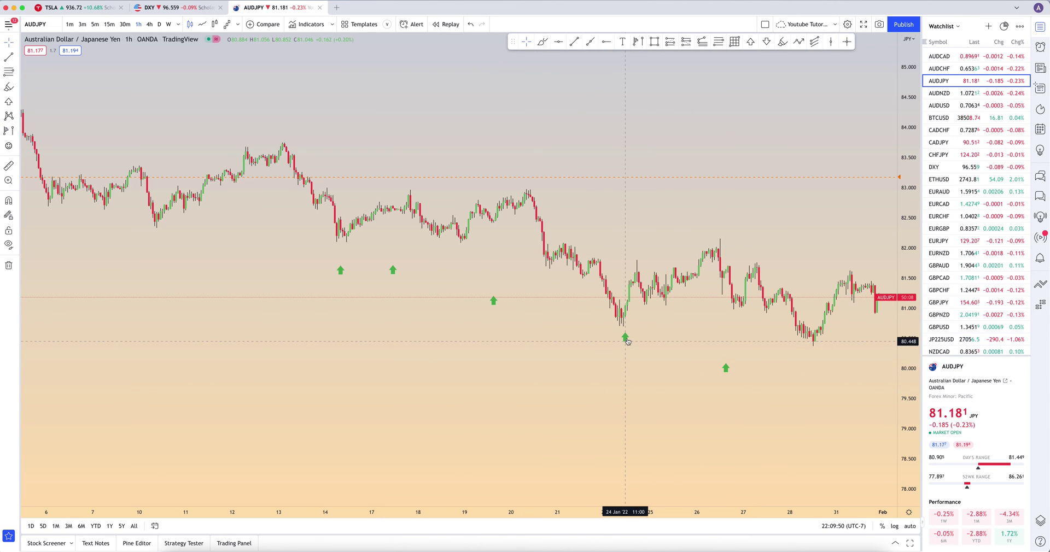
Copy a single up arrow to about 80.80 on 18 Jan, then duplicate groups of two and three arrows lower on the chart.
left_click(625, 339)
left_click_drag(627, 340, 421, 328)
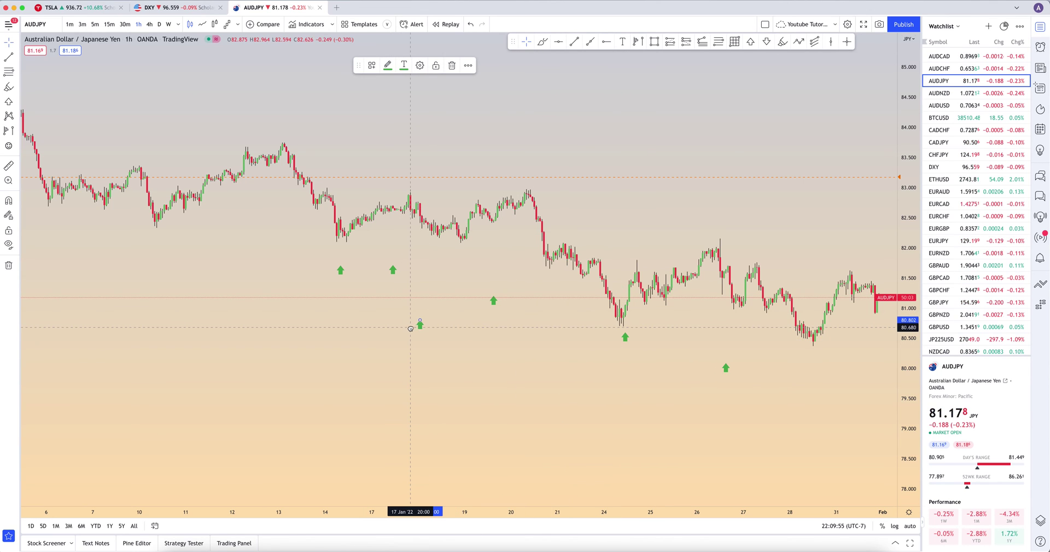
left_click(393, 270, "shift")
left_click_drag(392, 270, 320, 315)
left_click(341, 270, "shift")
left_click_drag(340, 270, 494, 361)
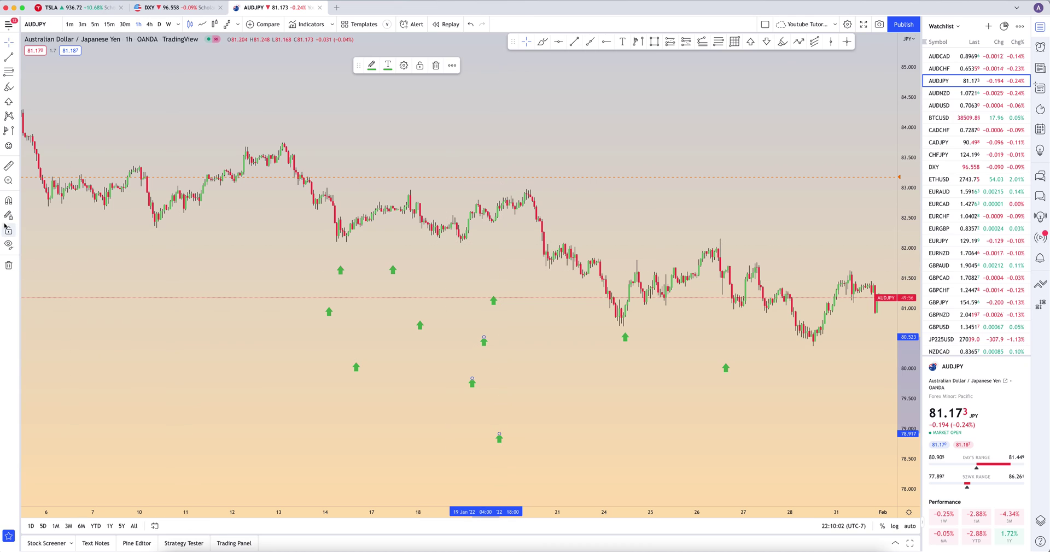
Remove all the up arrow drawings from the chart at once.
left_click(9, 266)
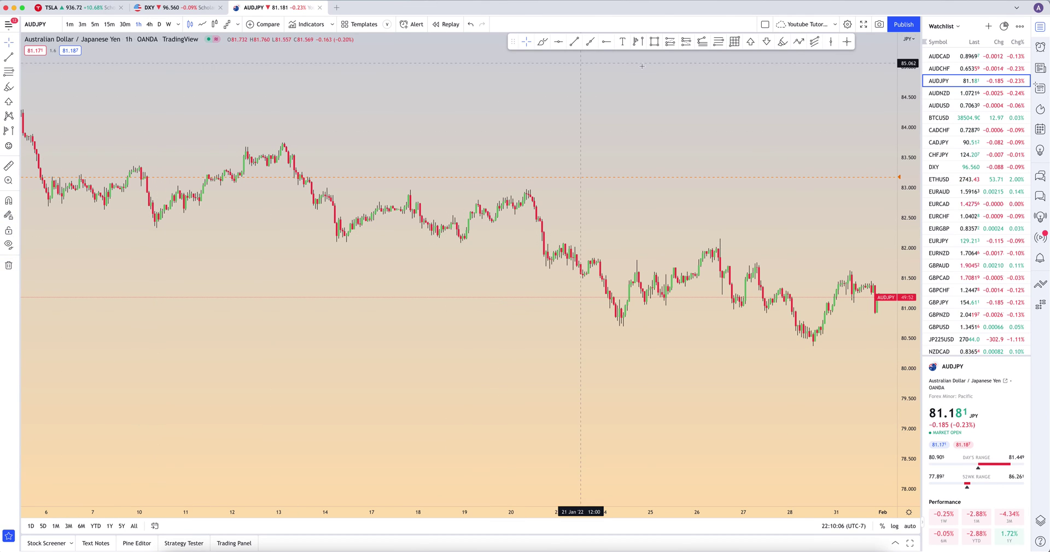
left_click(15, 101)
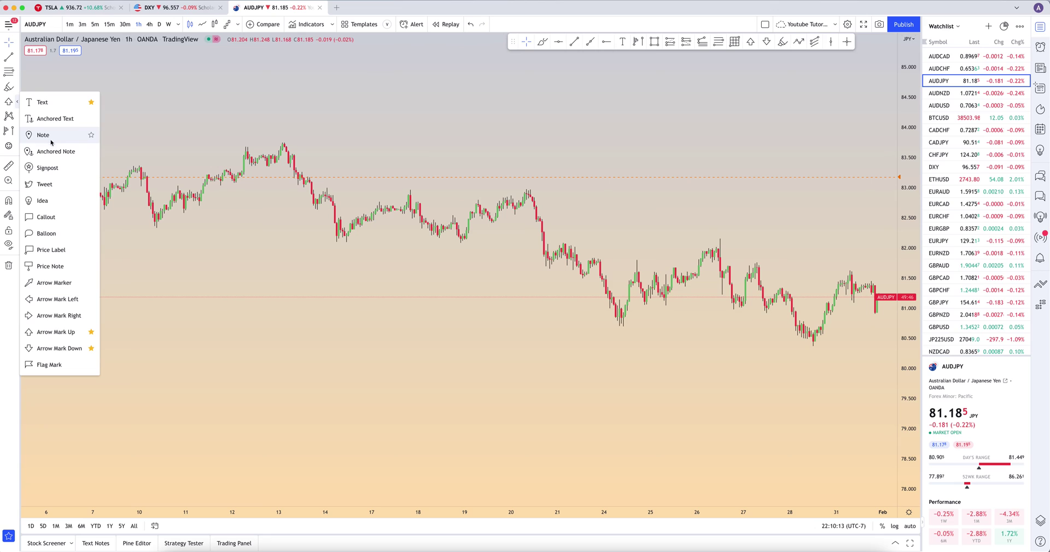
left_click(42, 201)
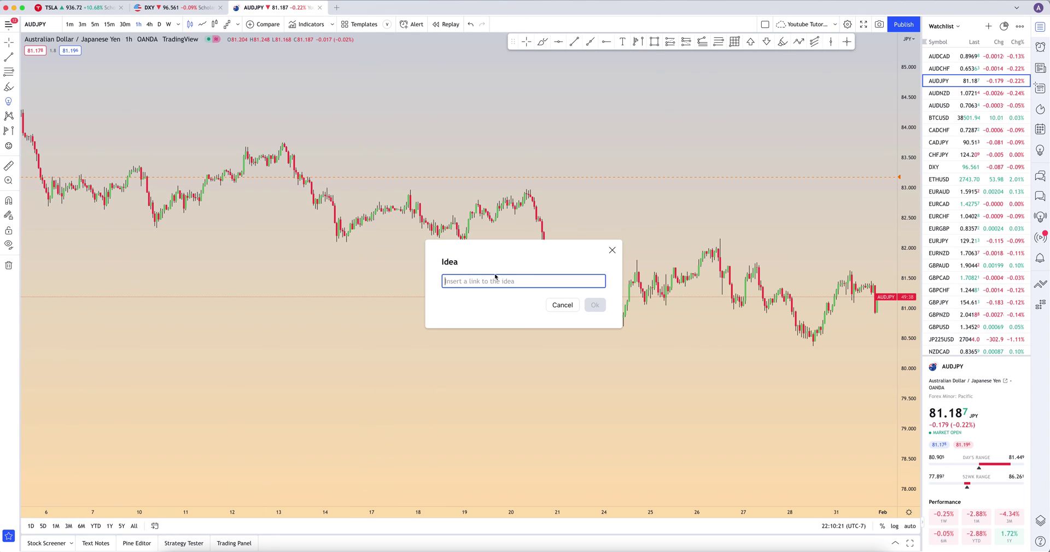
left_click(563, 305)
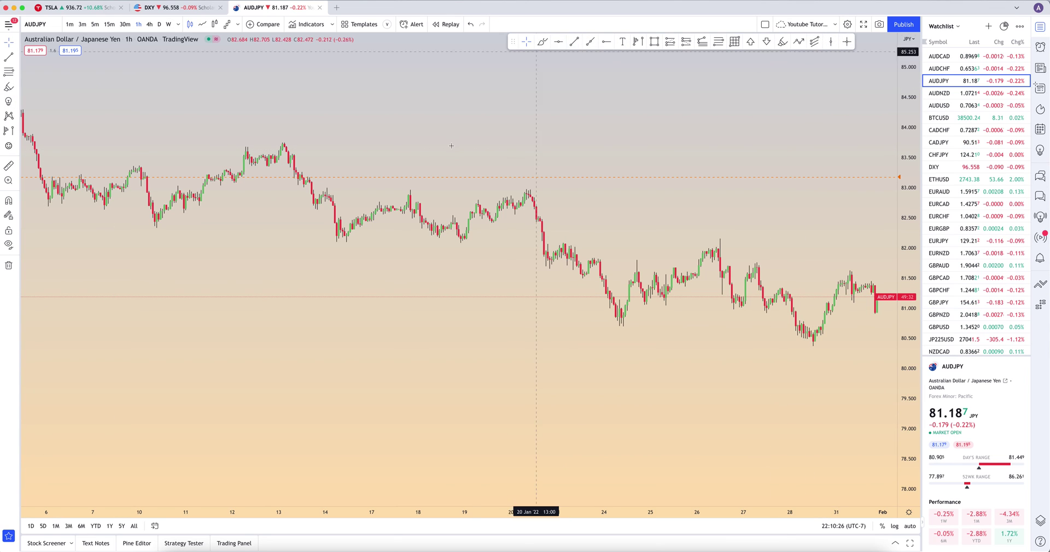
scroll(451, 146, "down", 2)
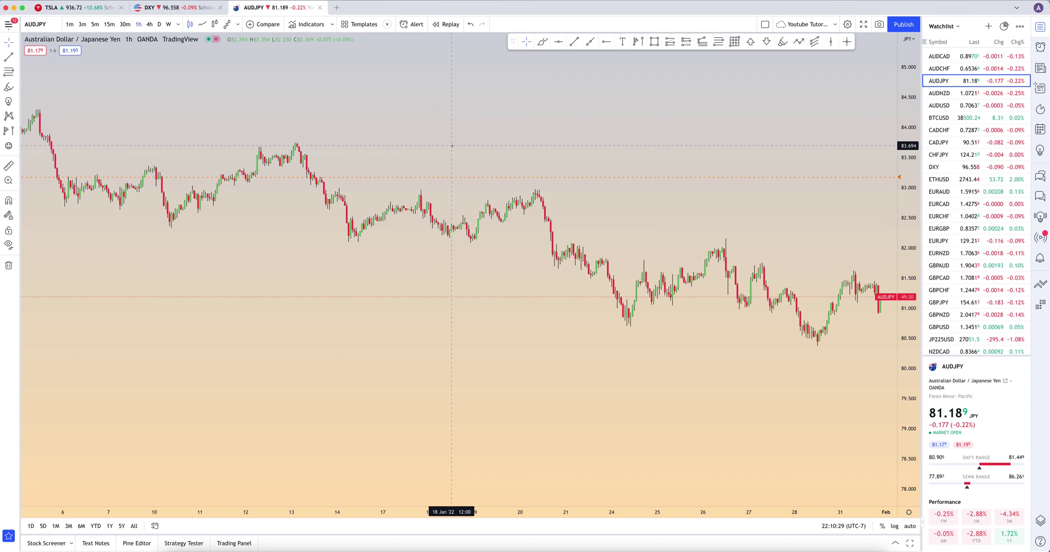